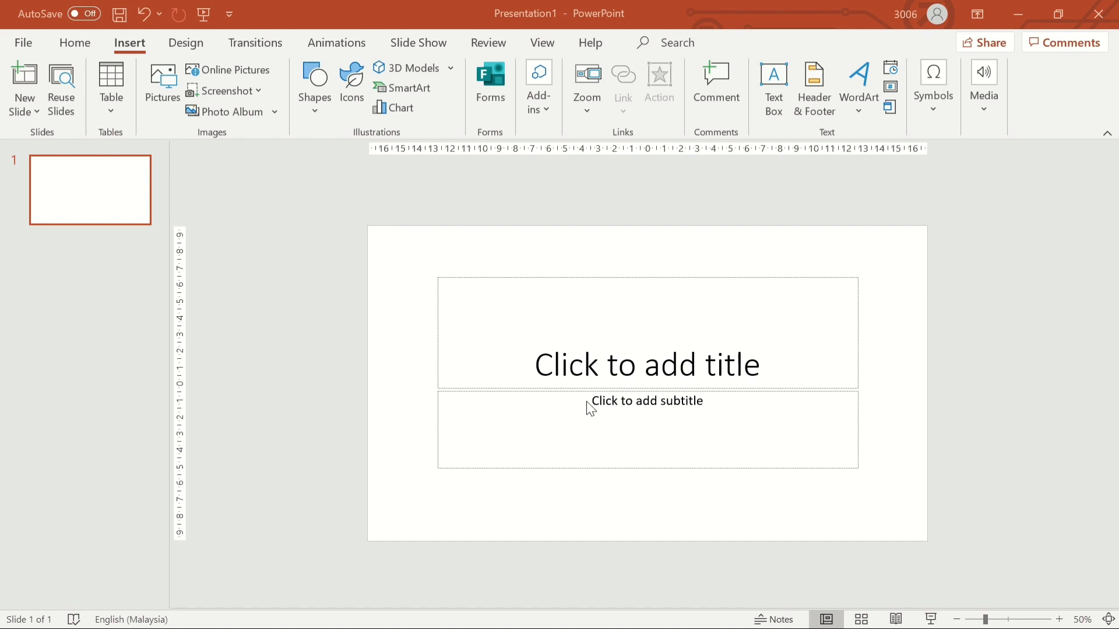
# Delete the subtitle placeholder from the first slide
pyautogui.click(542, 392)
pyautogui.press('Delete')
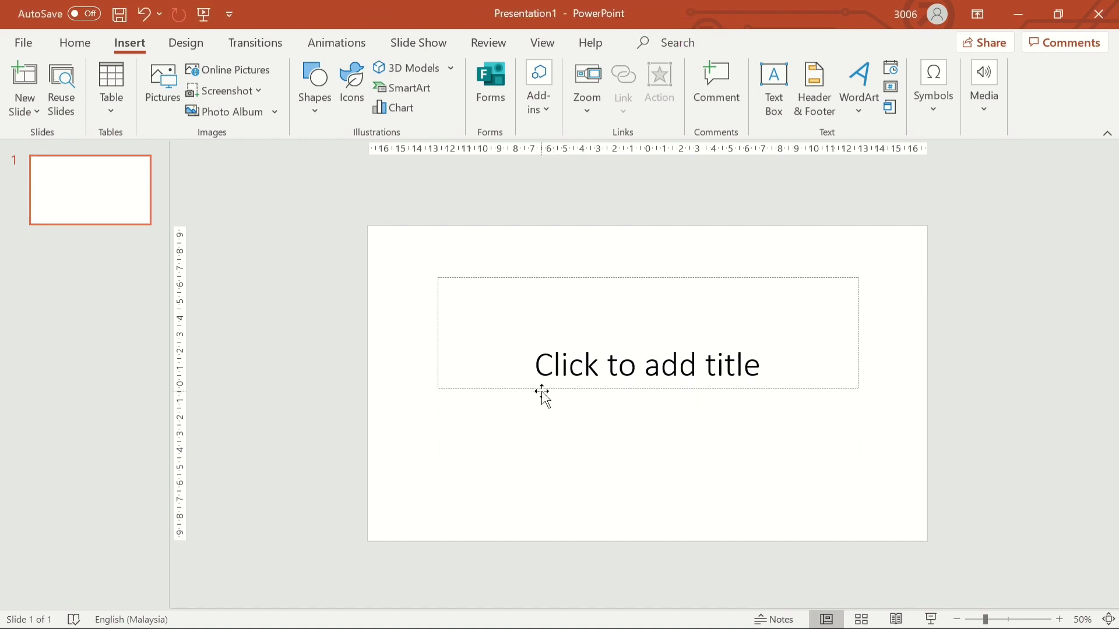
# Type TENSES as the title and move the narrowed title box to the top centre
pyautogui.click(537, 356)
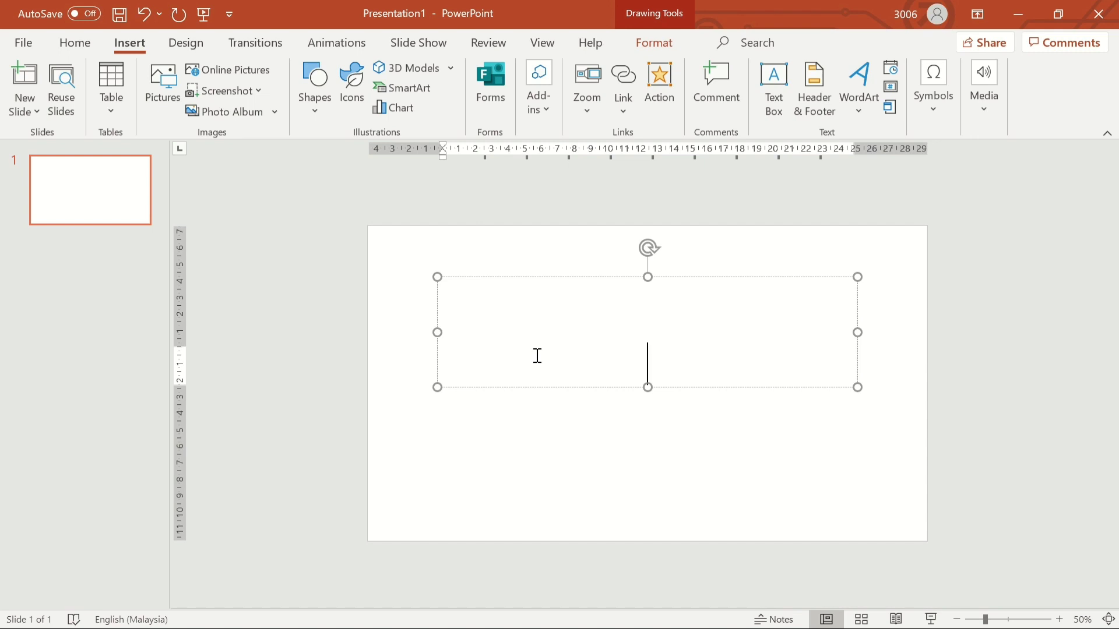
pyautogui.write('TENSES')
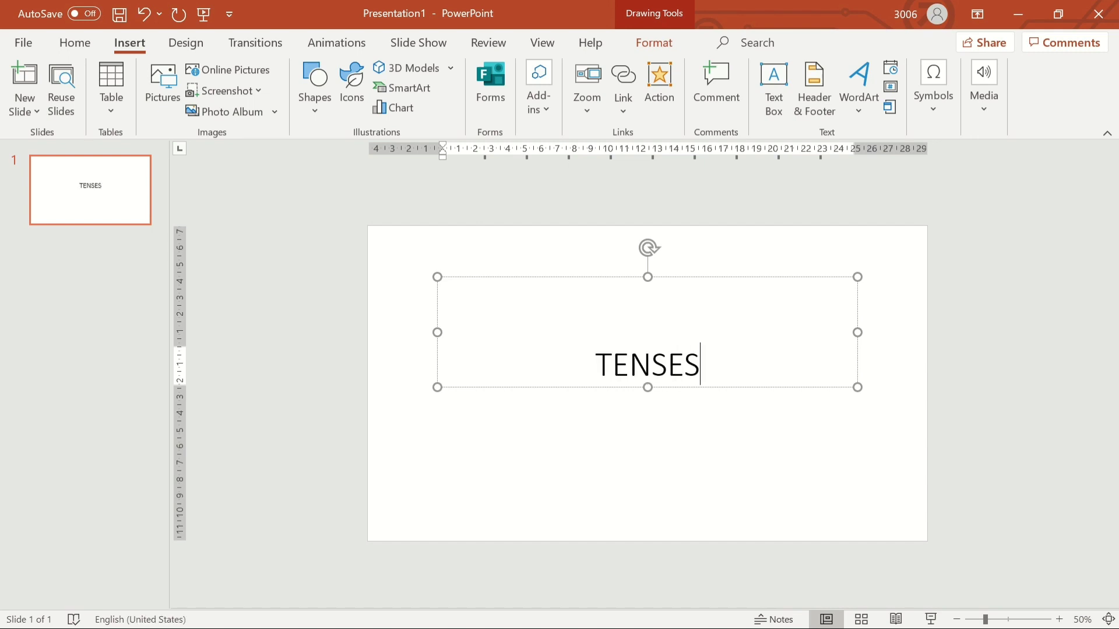
pyautogui.moveTo(664, 387); pyautogui.dragTo(667, 322)
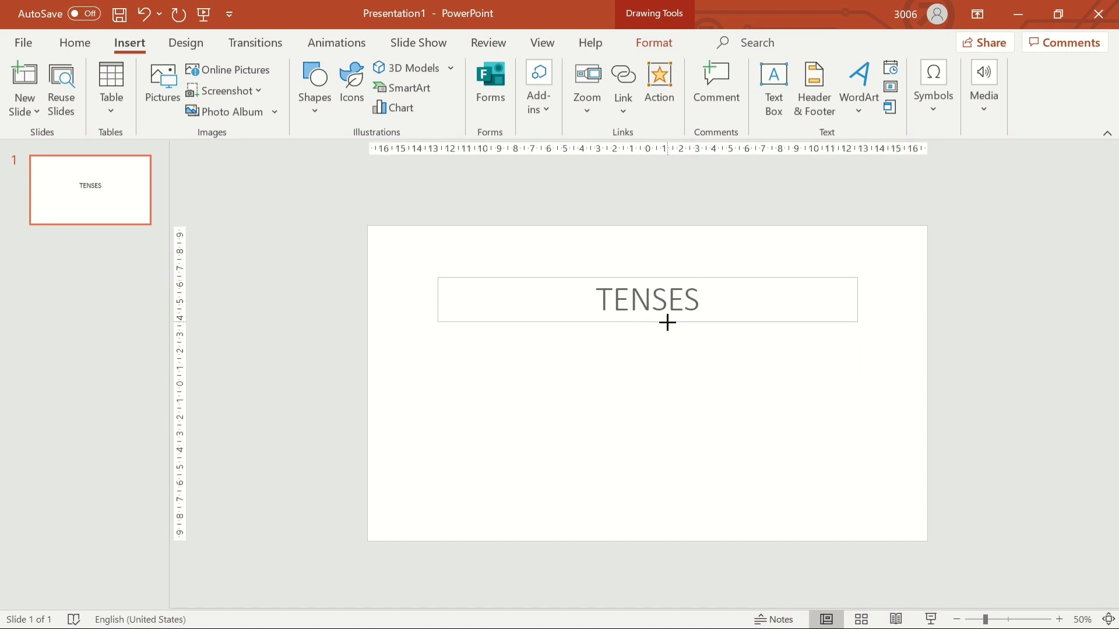
pyautogui.moveTo(858, 300); pyautogui.dragTo(662, 308)
pyautogui.moveTo(604, 279); pyautogui.dragTo(702, 260)
pyautogui.click(789, 352)
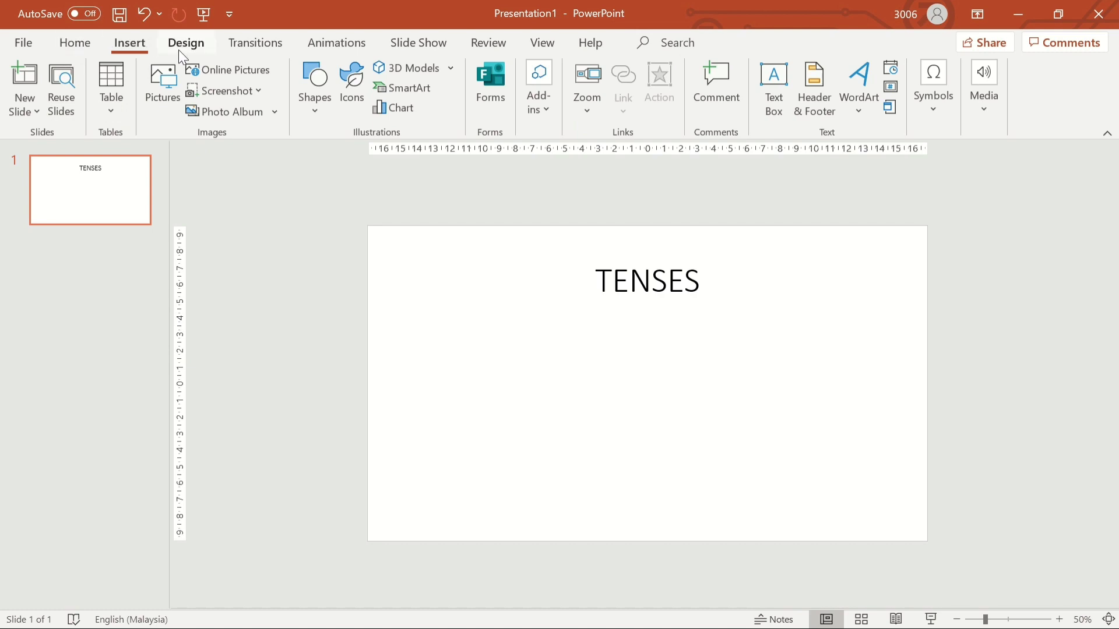
# Add a text box under the title listing Simple Present, Simple Past and Simple Future Tense
pyautogui.click(776, 89)
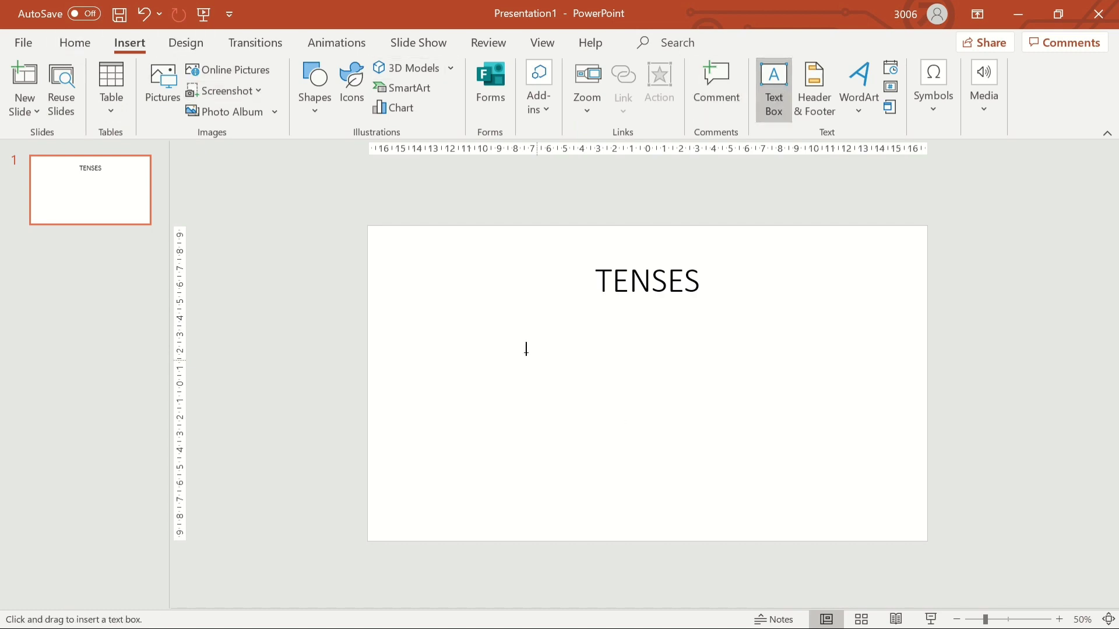
pyautogui.click(505, 342)
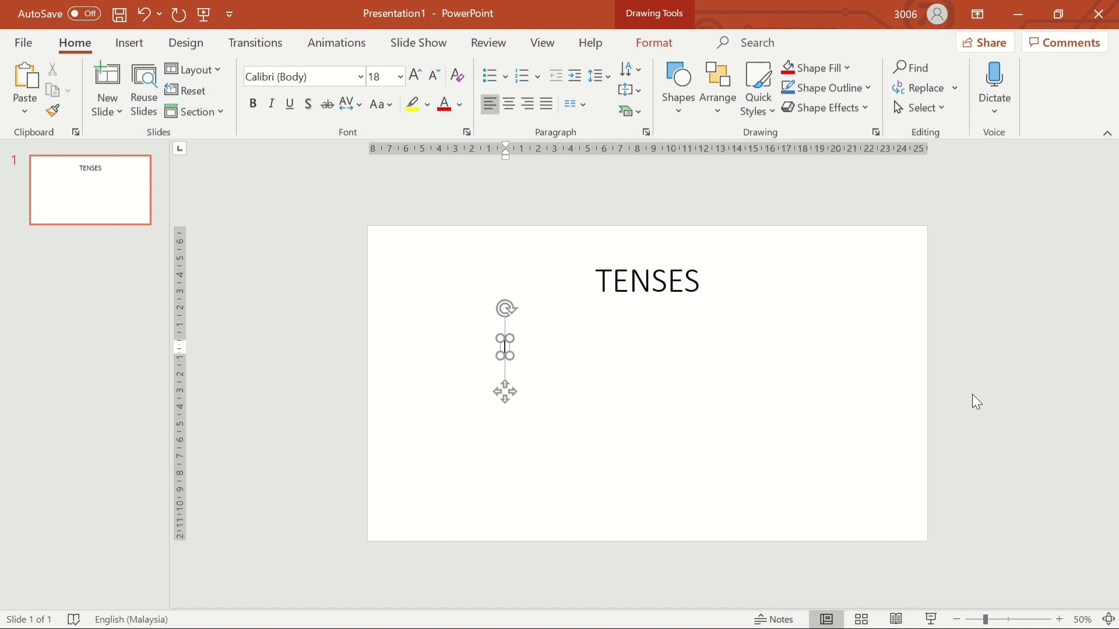
pyautogui.moveTo(501, 339)
pyautogui.mouseDown()
pyautogui.moveTo(793, 362)
pyautogui.moveTo(777, 366)
pyautogui.mouseUp()
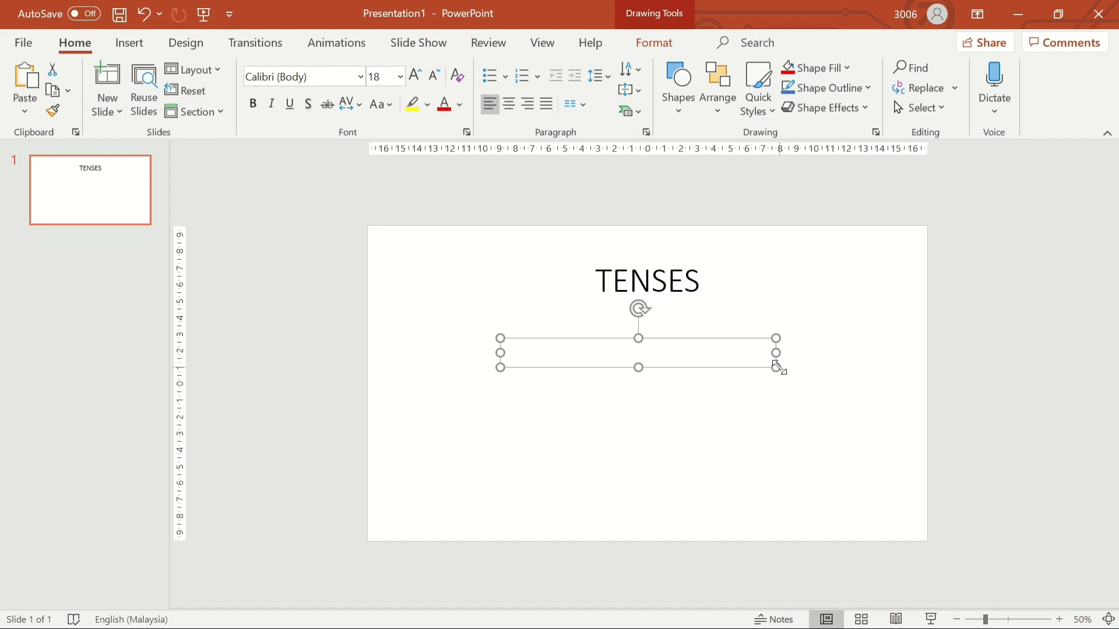
pyautogui.write('Simple ')
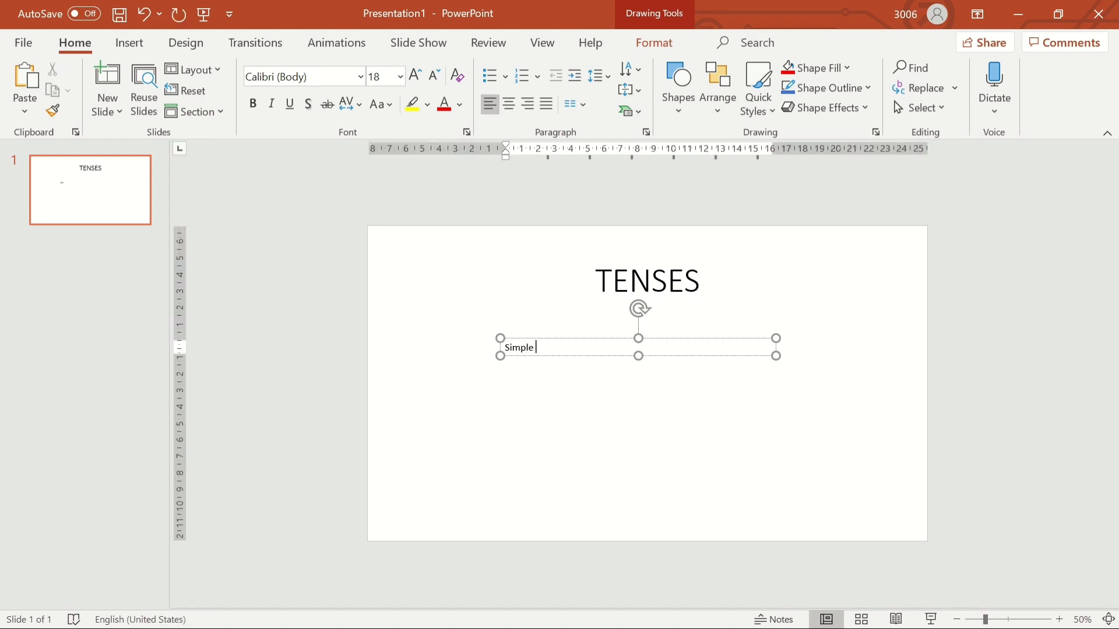
pyautogui.write('Present')
pyautogui.write(' Tense')
pyautogui.press('Return')
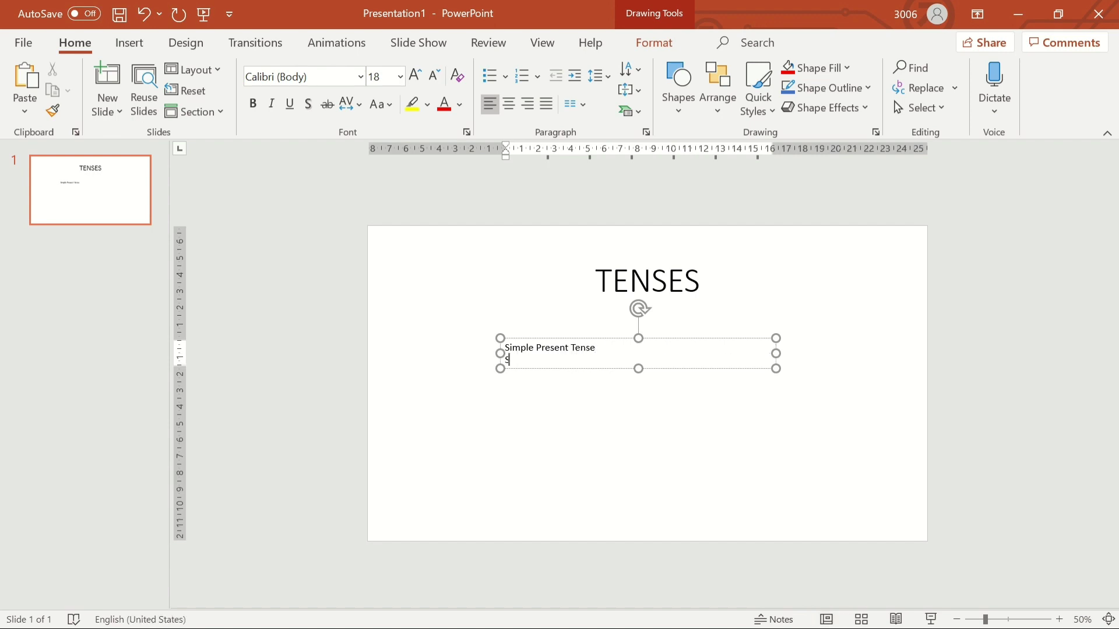
pyautogui.write('Simple ')
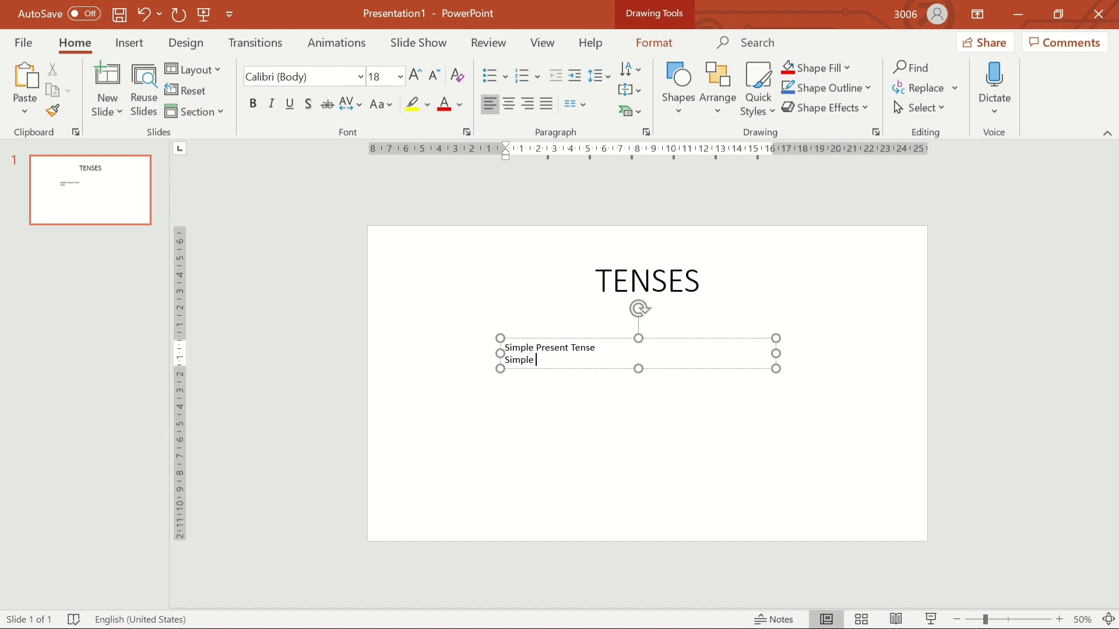
pyautogui.write('Past TEnse')
pyautogui.press('Return')
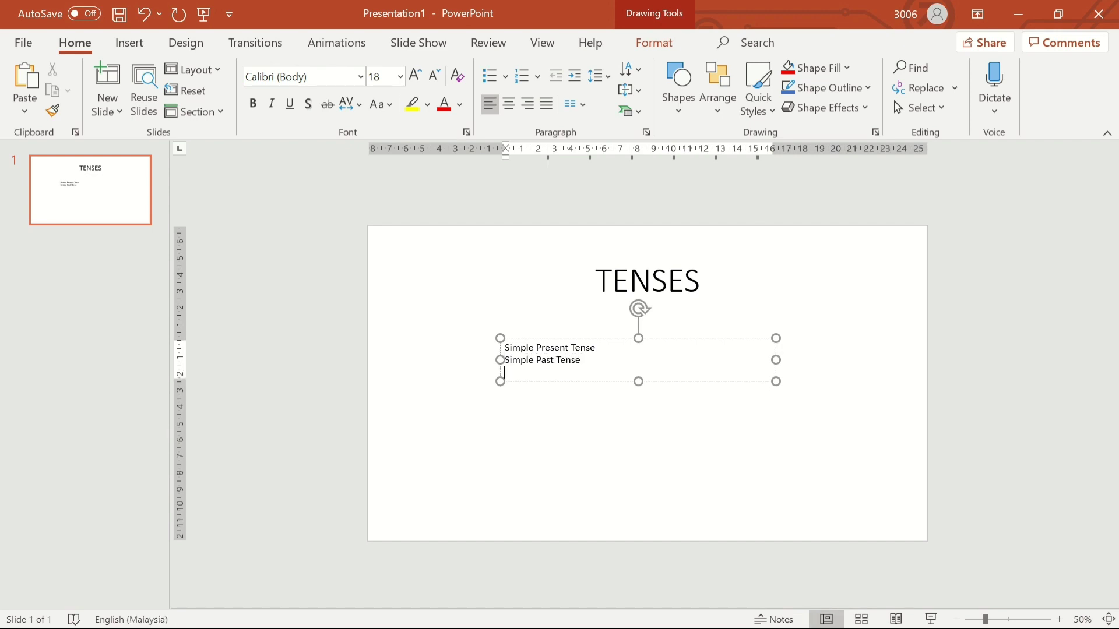
pyautogui.write('Simple ')
pyautogui.write('Future Tense')
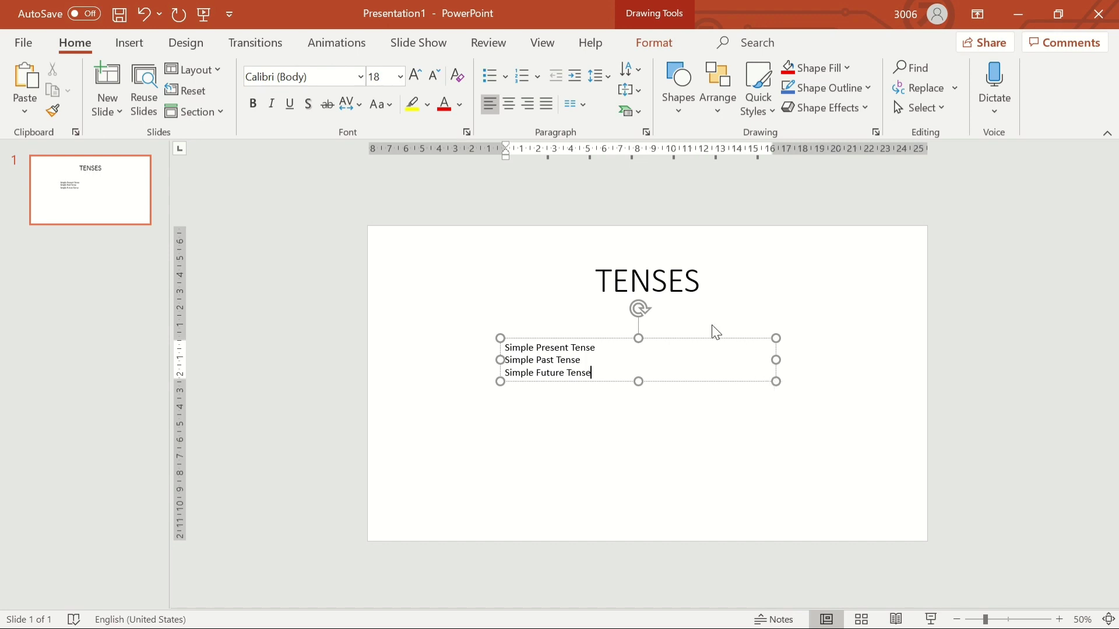
pyautogui.moveTo(700, 338)
pyautogui.mouseDown()
pyautogui.moveTo(709, 369)
pyautogui.moveTo(709, 359)
pyautogui.mouseUp()
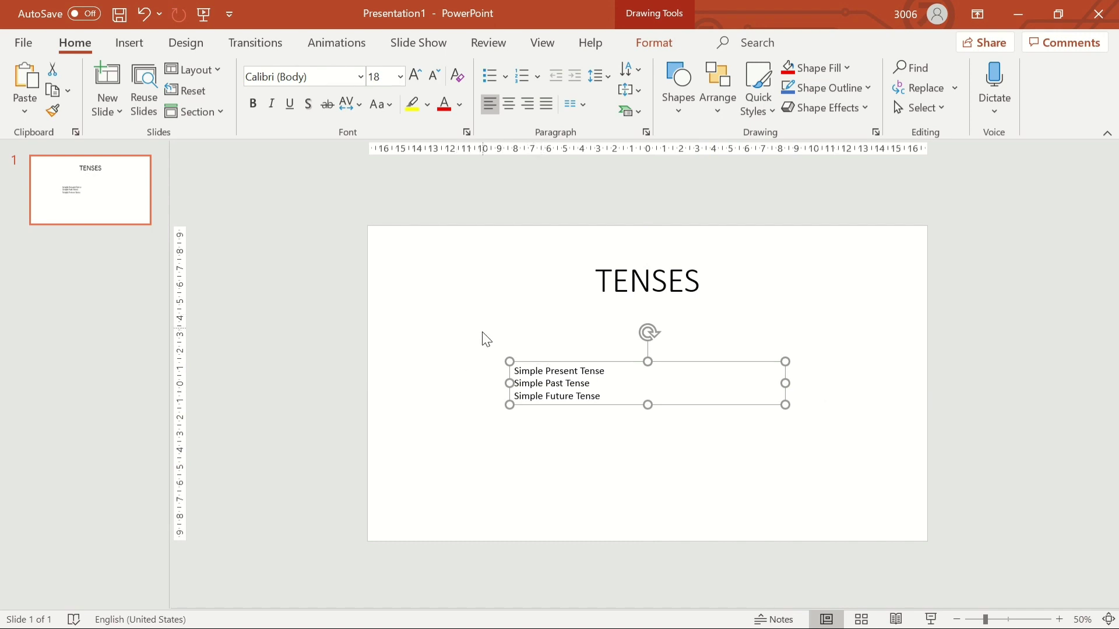
# Select the tense list text box and bring up the Convert to SmartArt layouts
pyautogui.click(709, 440)
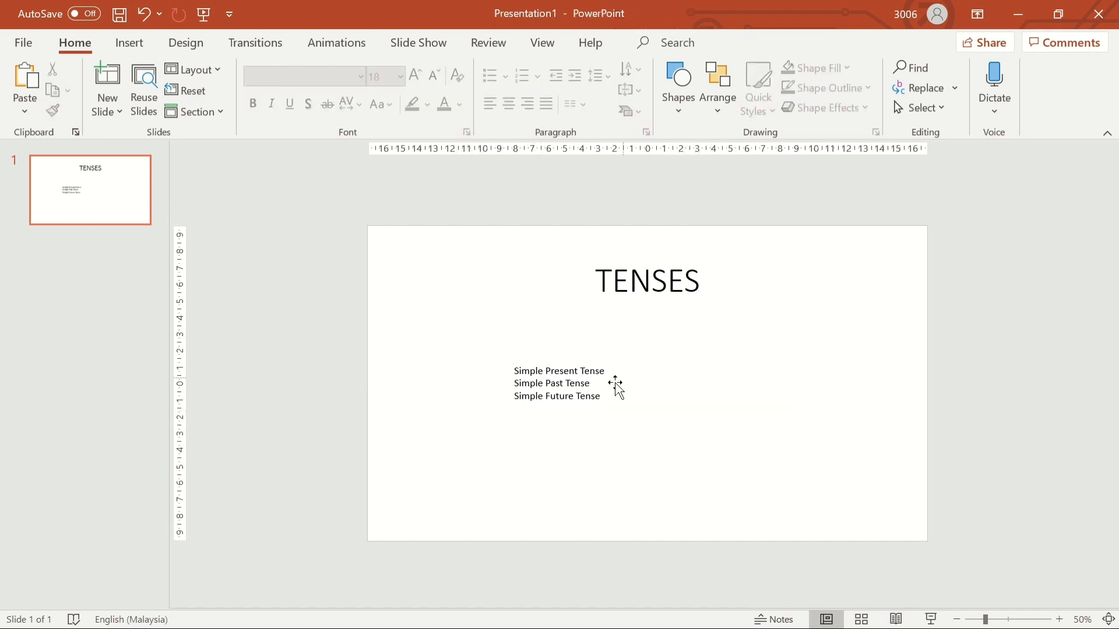
pyautogui.click(613, 378)
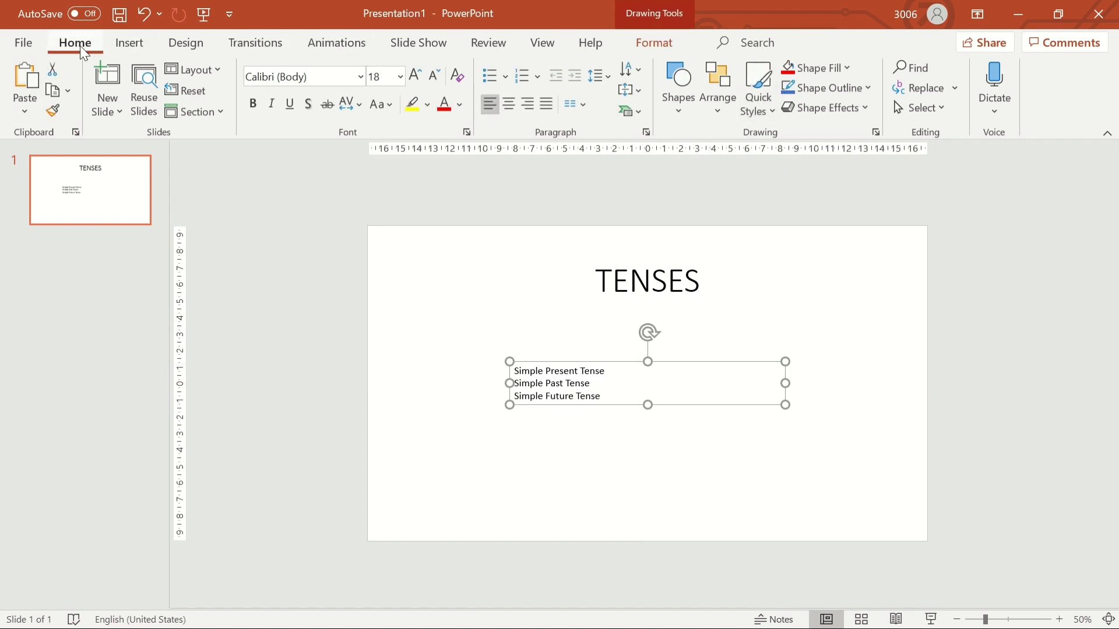
pyautogui.click(639, 113)
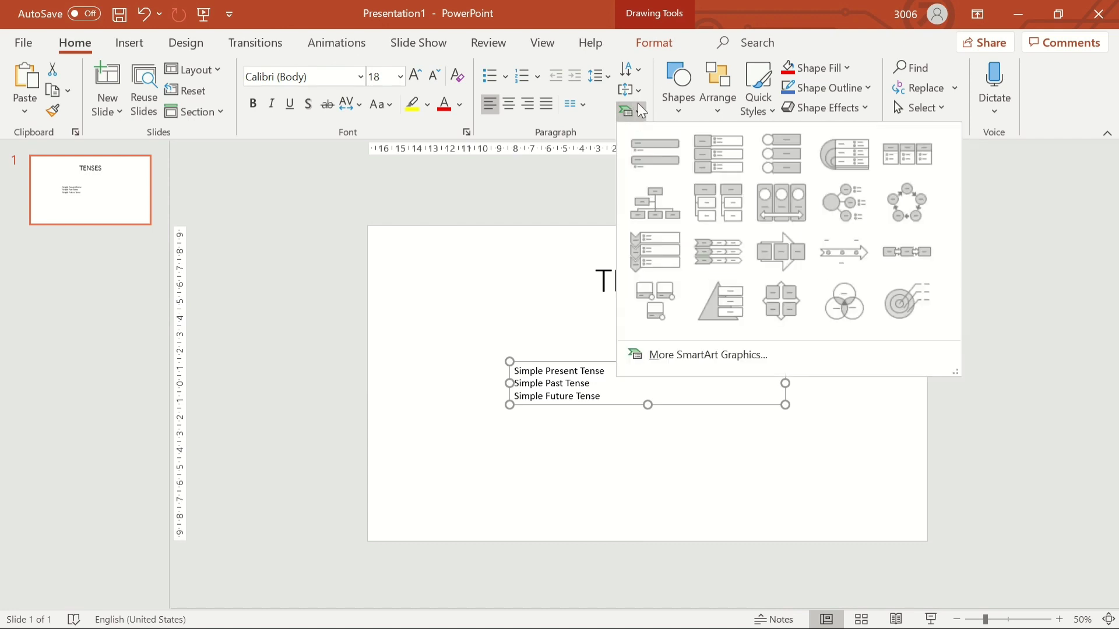
pyautogui.click(537, 219)
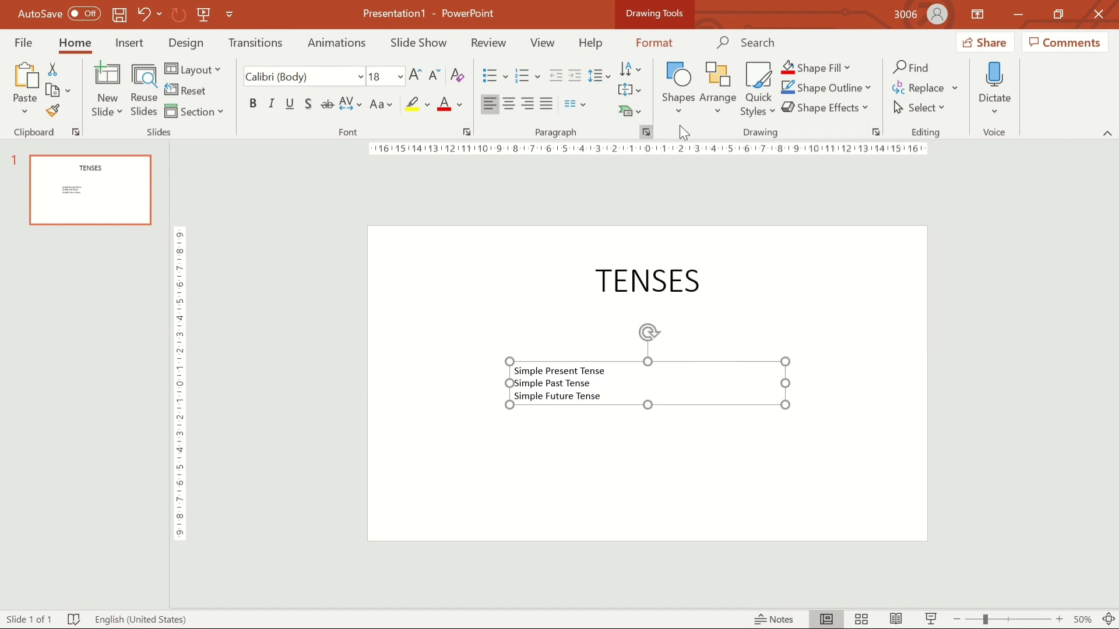
pyautogui.click(634, 115)
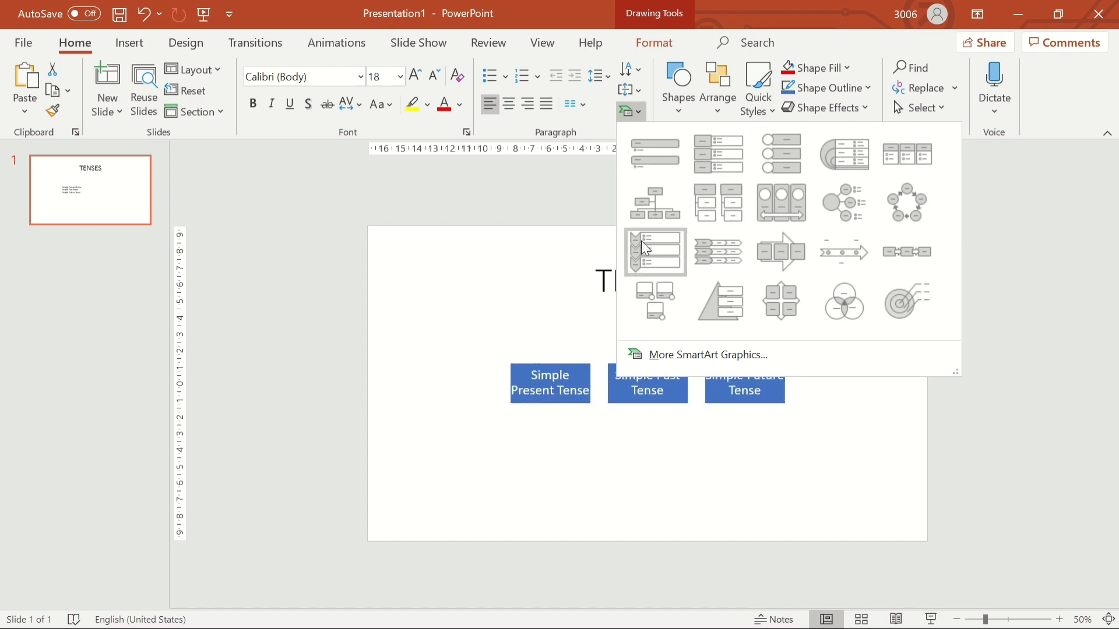
# Convert the tense list to the Vertical Picture Accent List SmartArt layout
pyautogui.click(682, 353)
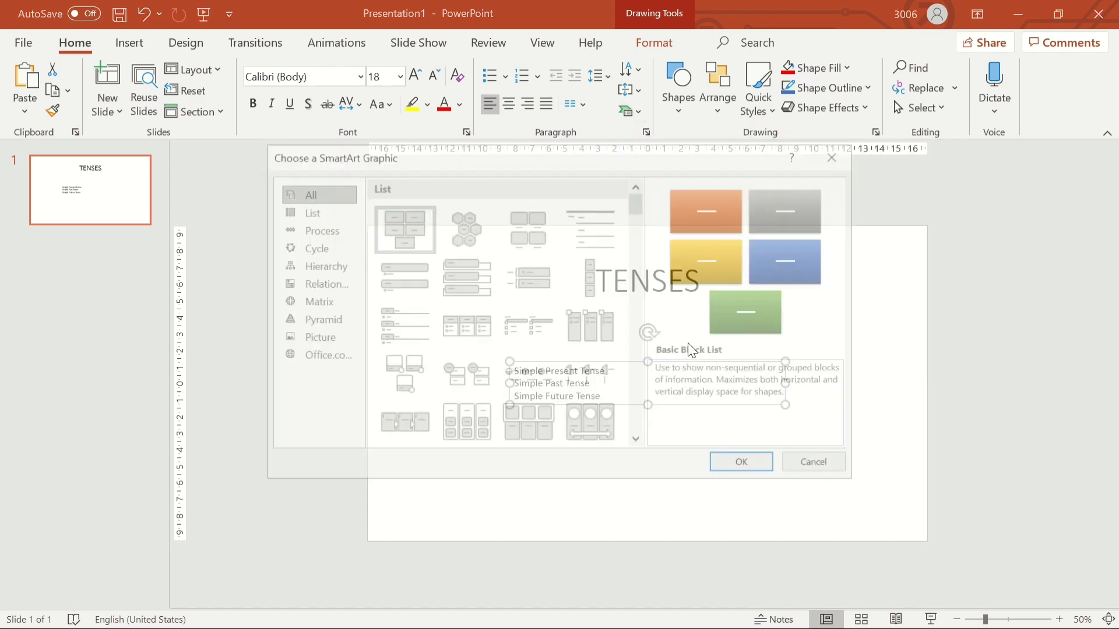
pyautogui.moveTo(377, 167); pyautogui.dragTo(608, 65)
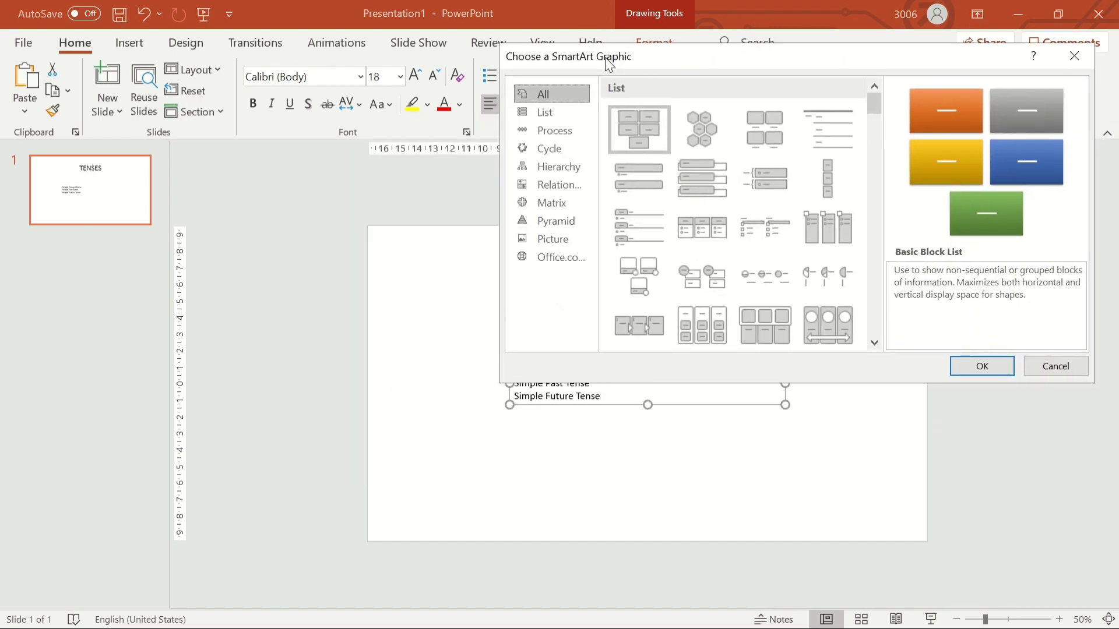
pyautogui.scroll(-3, 788, 235)
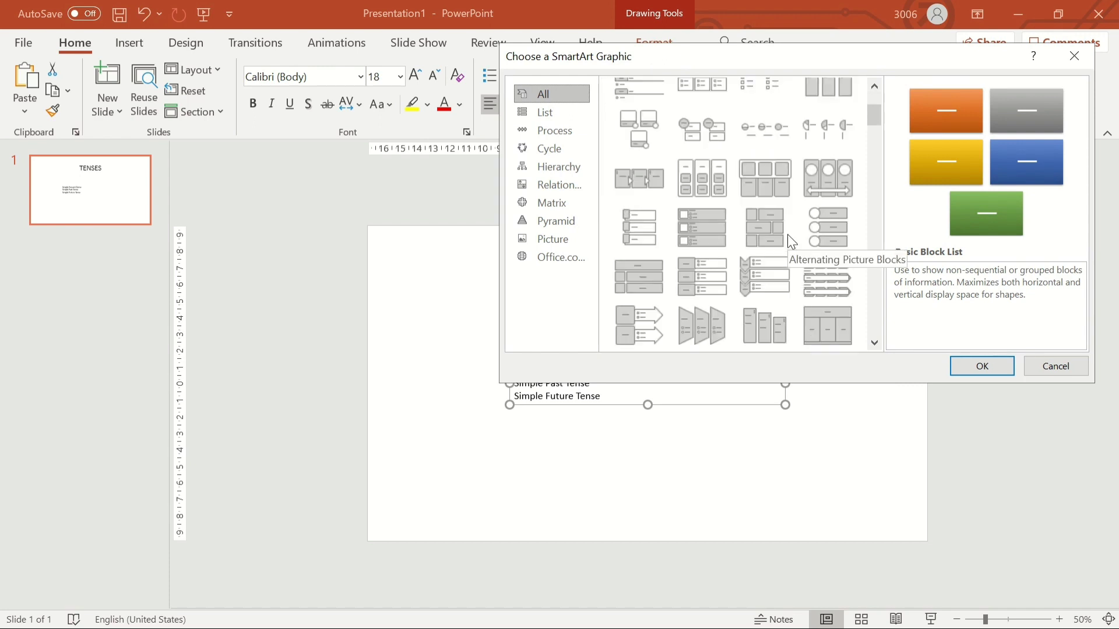
pyautogui.scroll(-3, 787, 232)
pyautogui.scroll(-3, 786, 230)
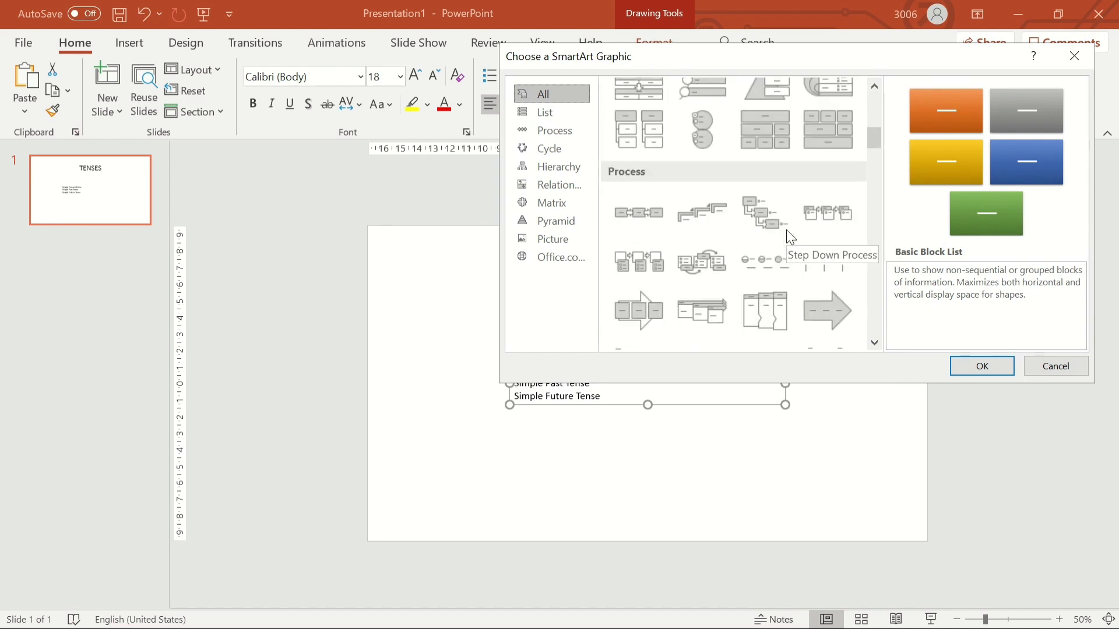
pyautogui.scroll(10, 785, 230)
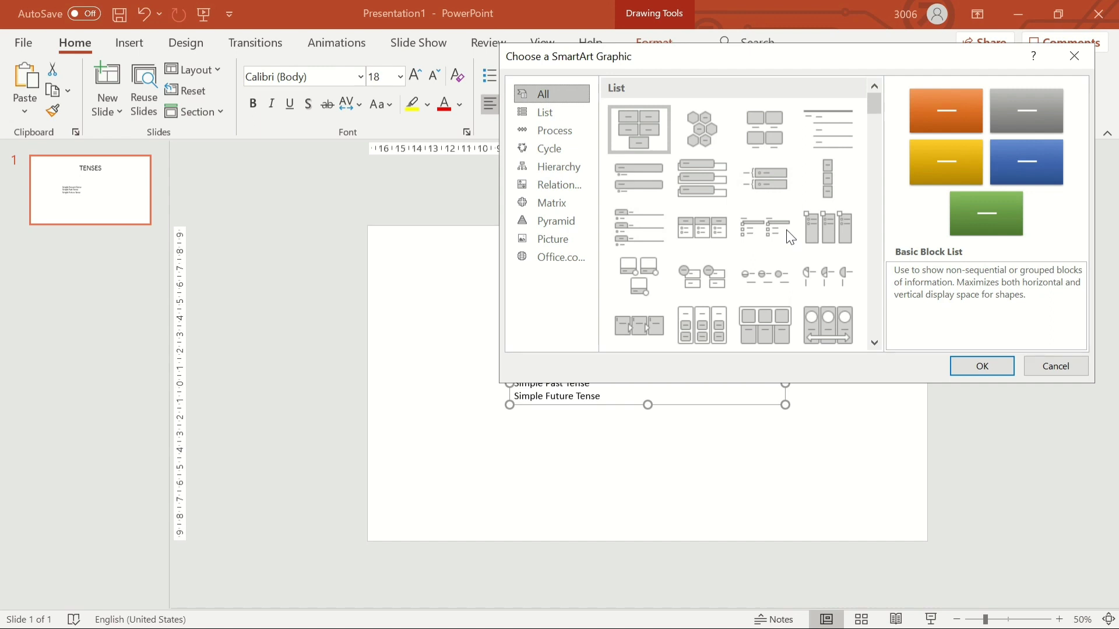
pyautogui.scroll(-3, 785, 229)
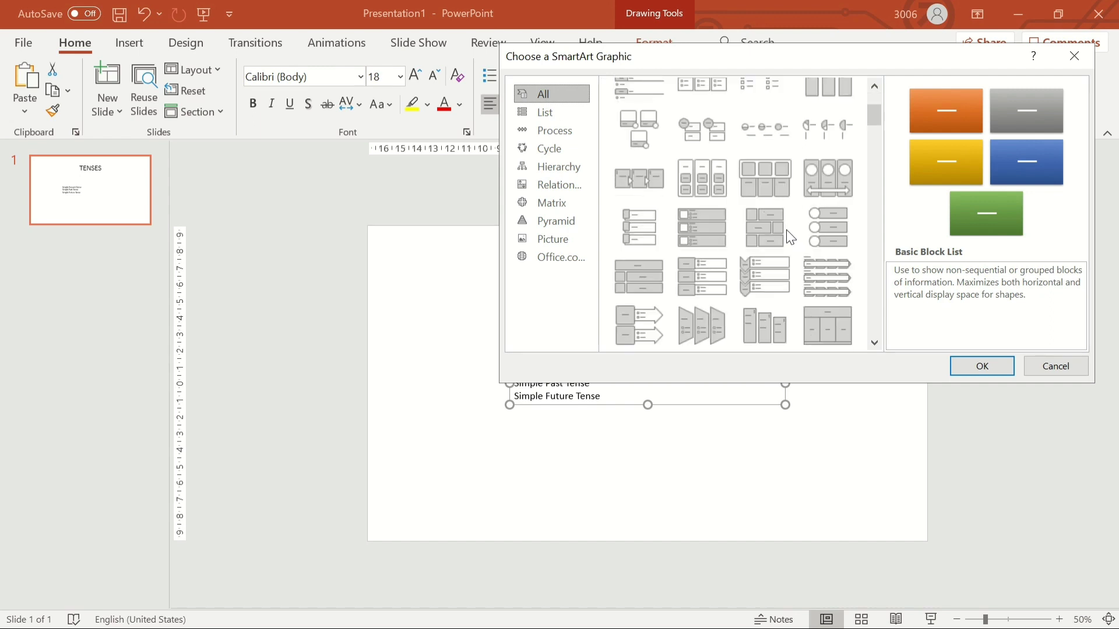
pyautogui.scroll(-3, 785, 232)
pyautogui.scroll(3, 785, 234)
pyautogui.scroll(-3, 788, 236)
pyautogui.scroll(3, 788, 236)
pyautogui.click(649, 220)
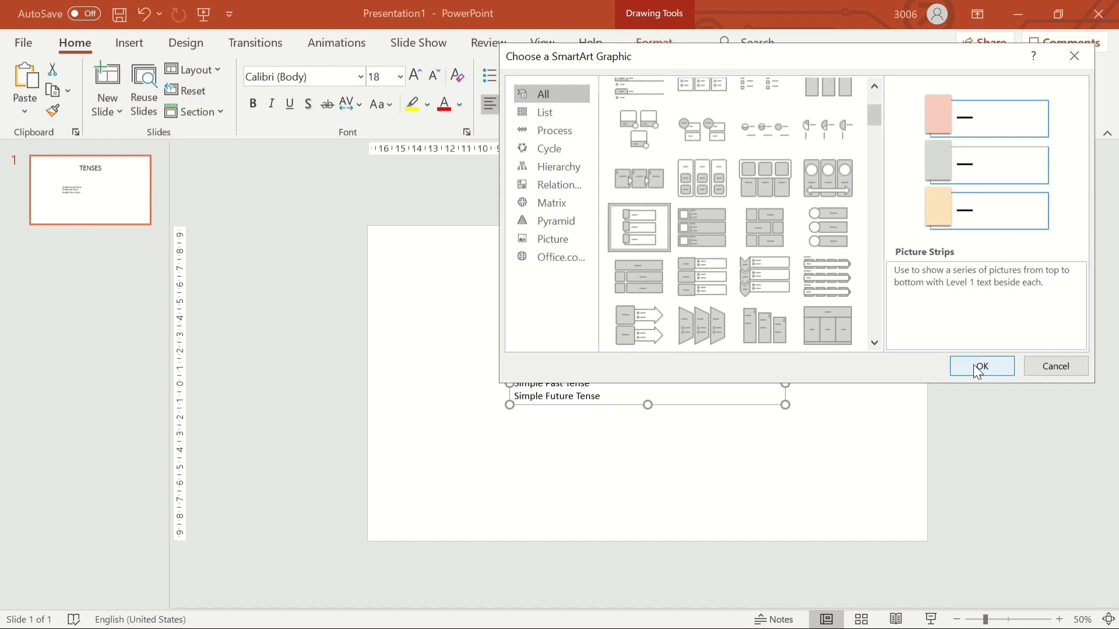
pyautogui.click(830, 232)
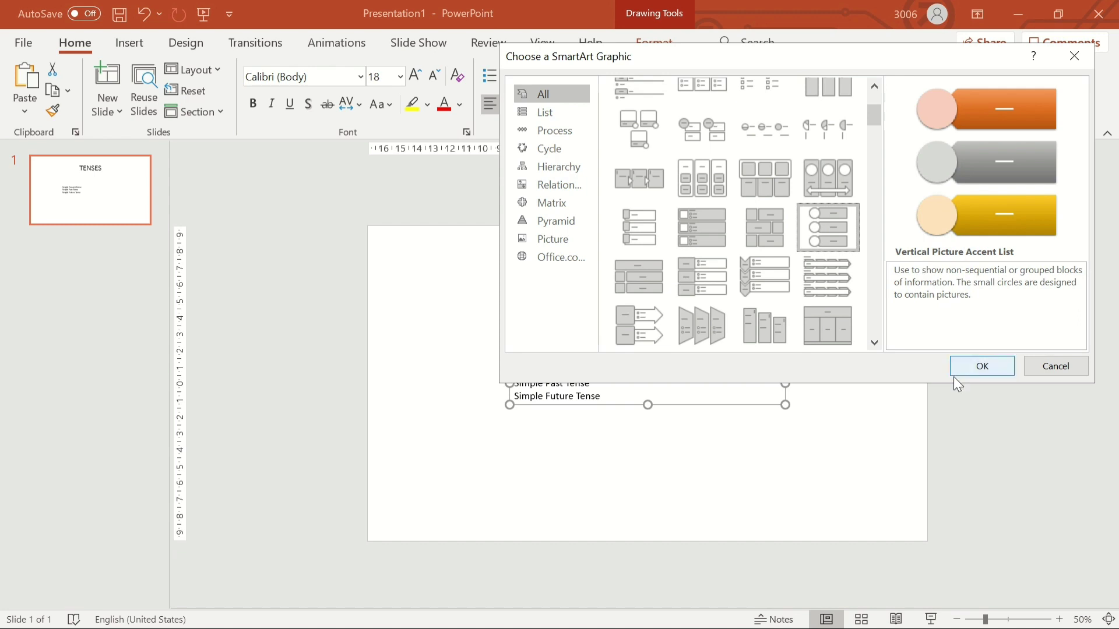
pyautogui.click(981, 365)
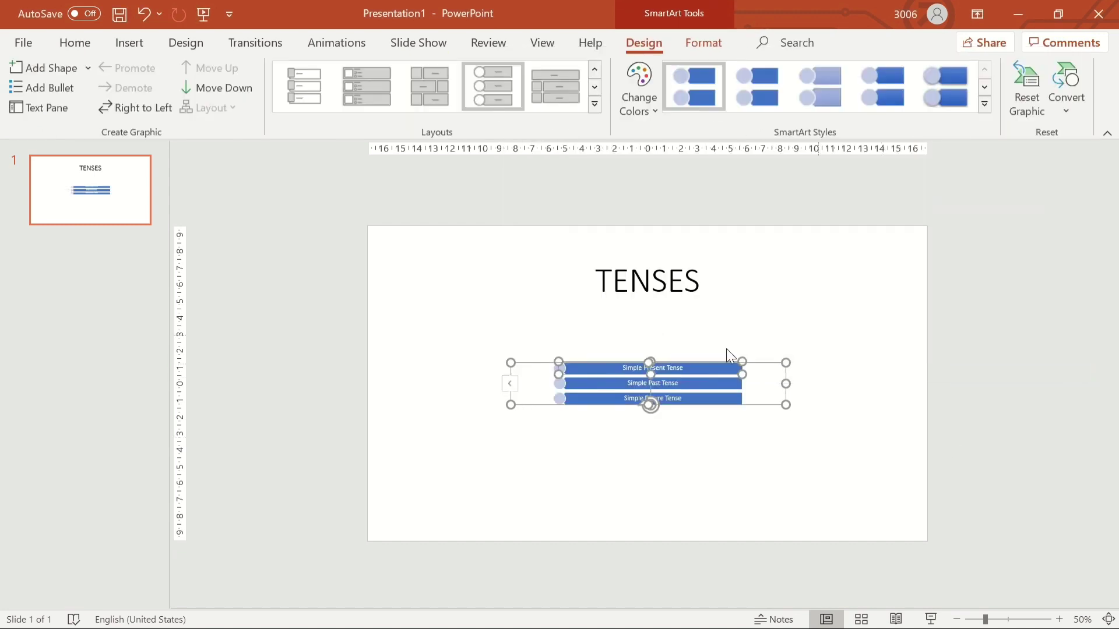
# Enlarge the SmartArt graphic and centre it beneath the TENSES title
pyautogui.moveTo(785, 405); pyautogui.dragTo(830, 509)
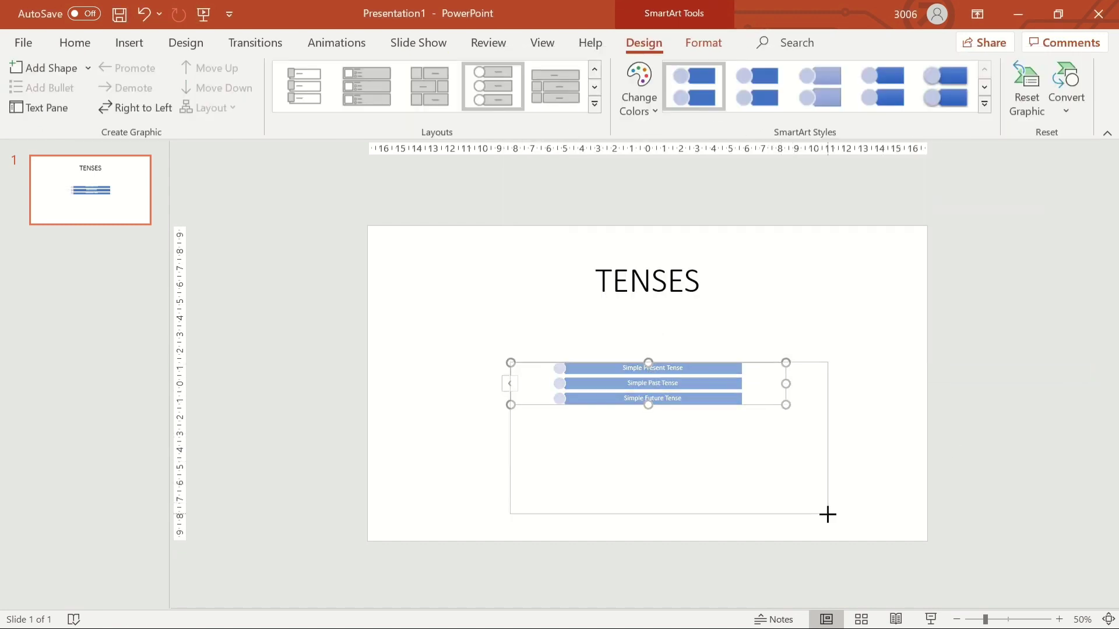
pyautogui.moveTo(670, 362); pyautogui.dragTo(670, 323)
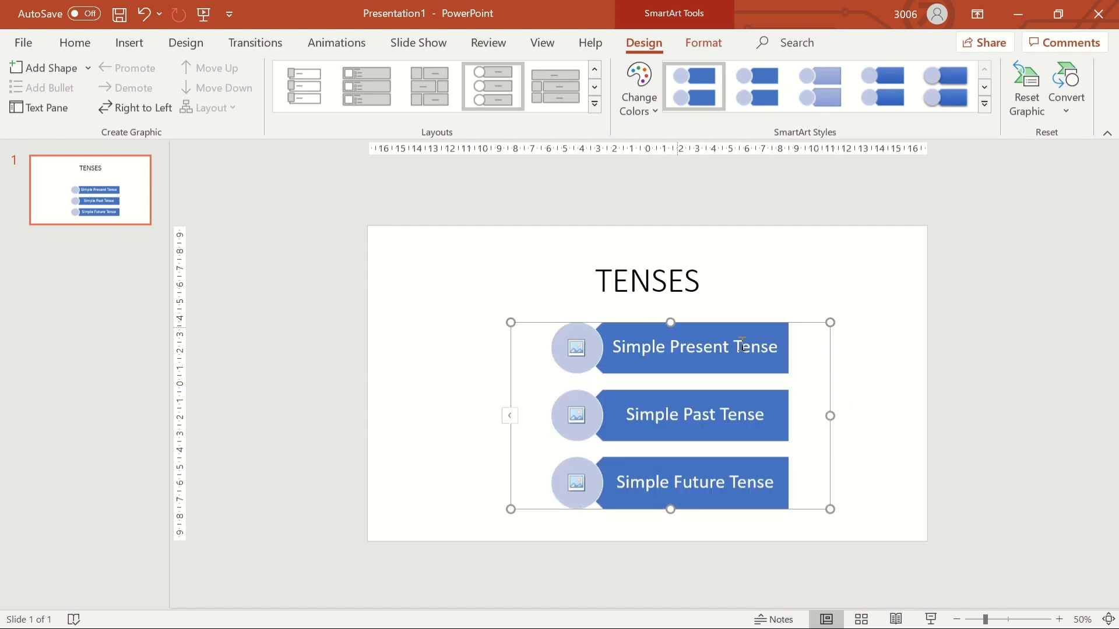
pyautogui.moveTo(795, 323); pyautogui.dragTo(772, 316)
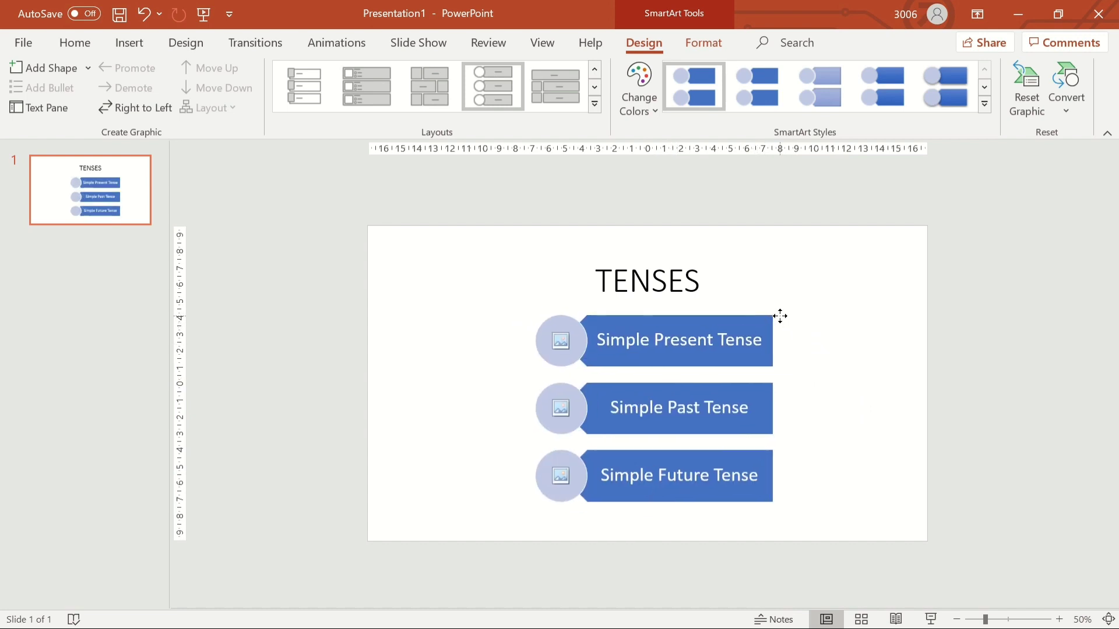
pyautogui.click(881, 373)
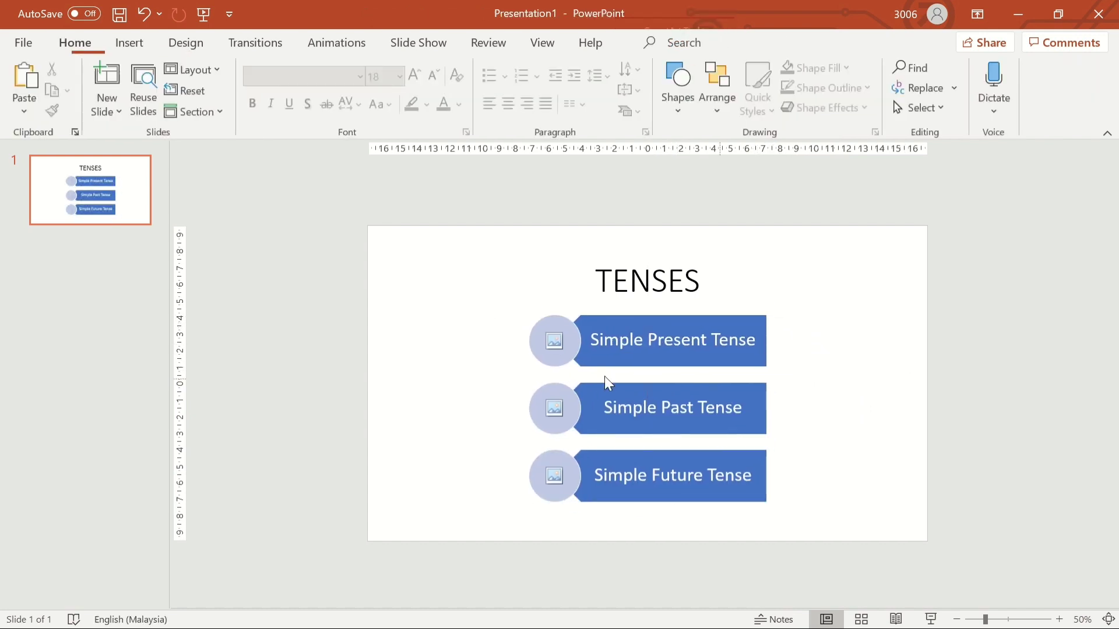
# Insert the head-with-gears icon into the first two picture circles
pyautogui.click(558, 342)
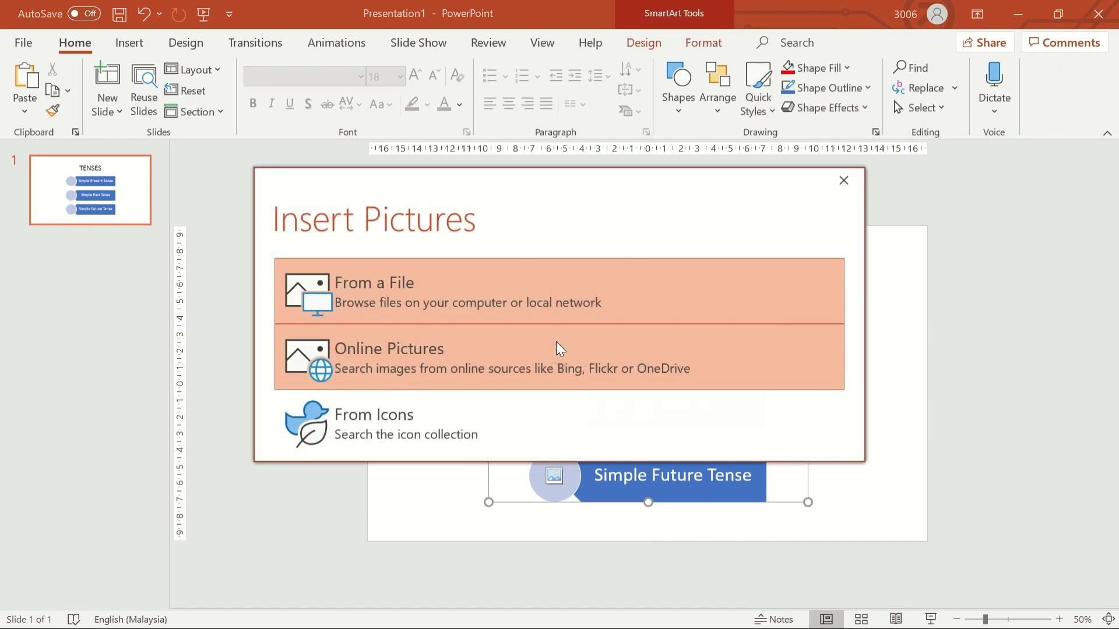
pyautogui.click(411, 430)
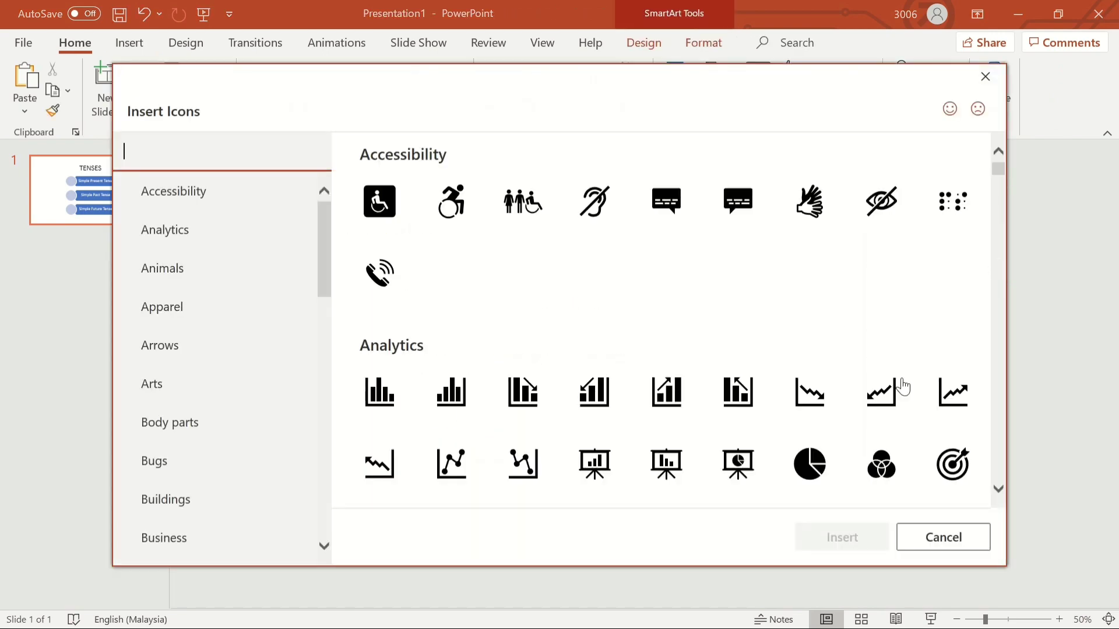
pyautogui.scroll(-2, 874, 402)
pyautogui.scroll(-2, 856, 408)
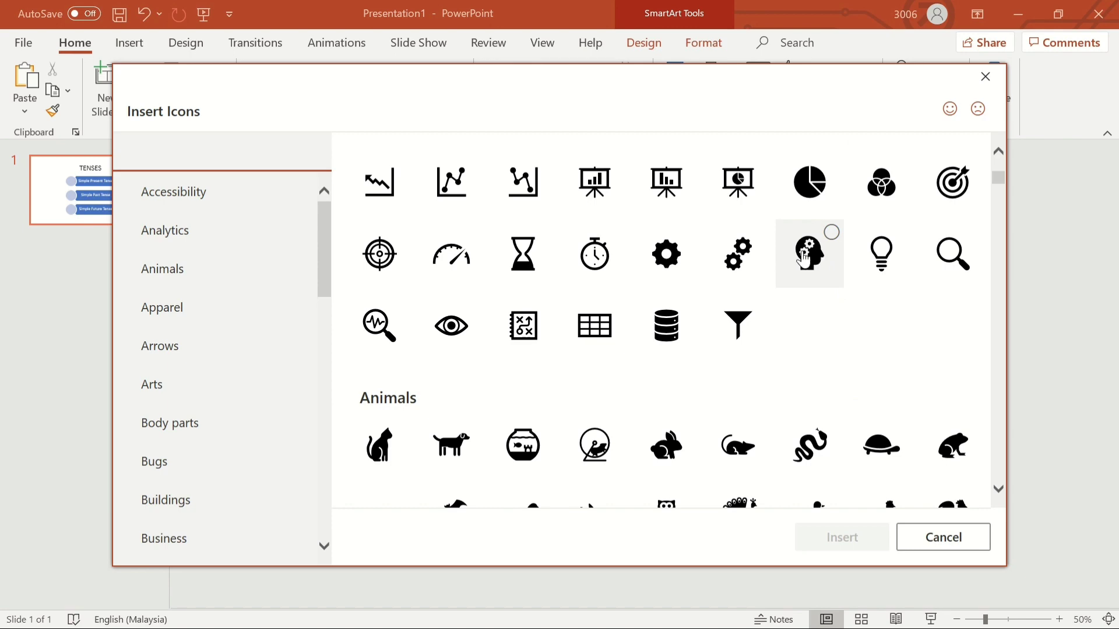
pyautogui.click(804, 257)
pyautogui.click(841, 537)
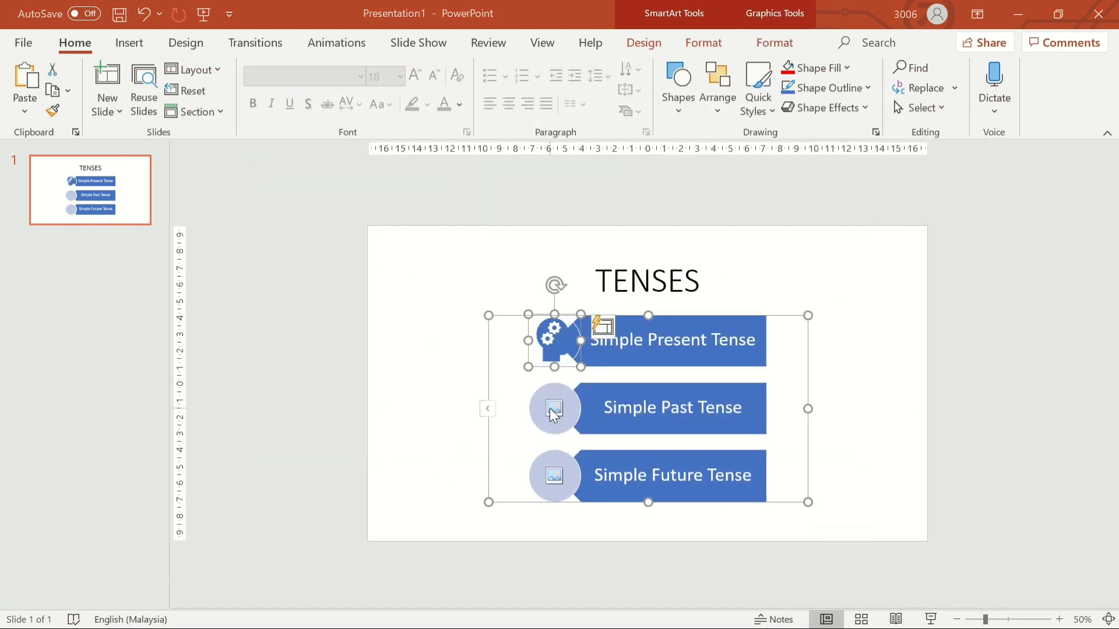
pyautogui.click(551, 408)
pyautogui.click(550, 408)
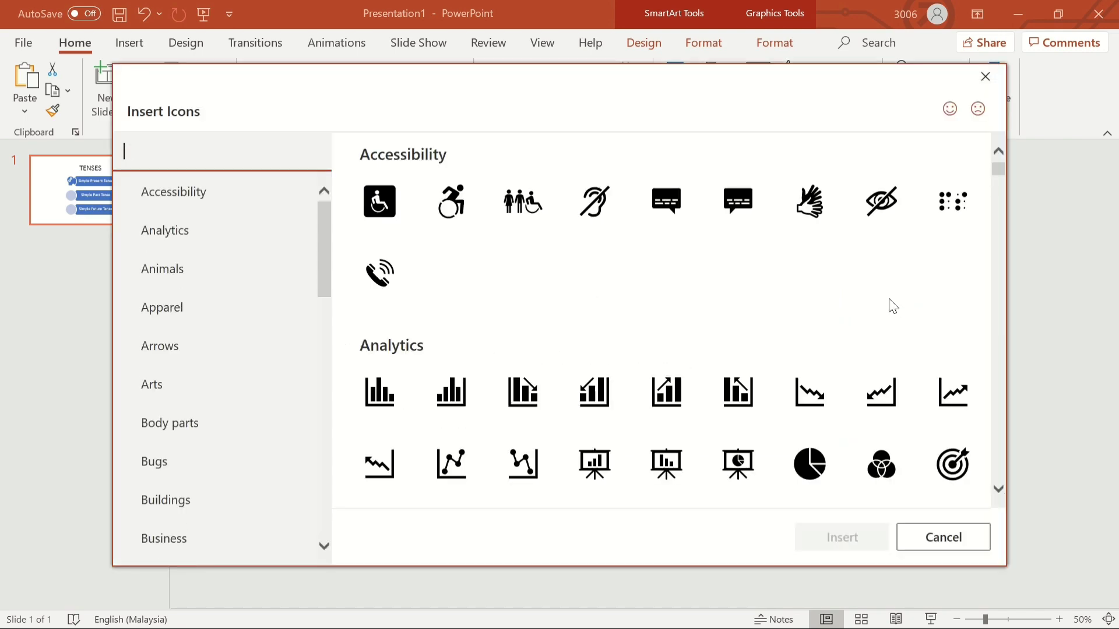
pyautogui.scroll(-1, 863, 315)
pyautogui.scroll(-3, 863, 316)
pyautogui.click(809, 254)
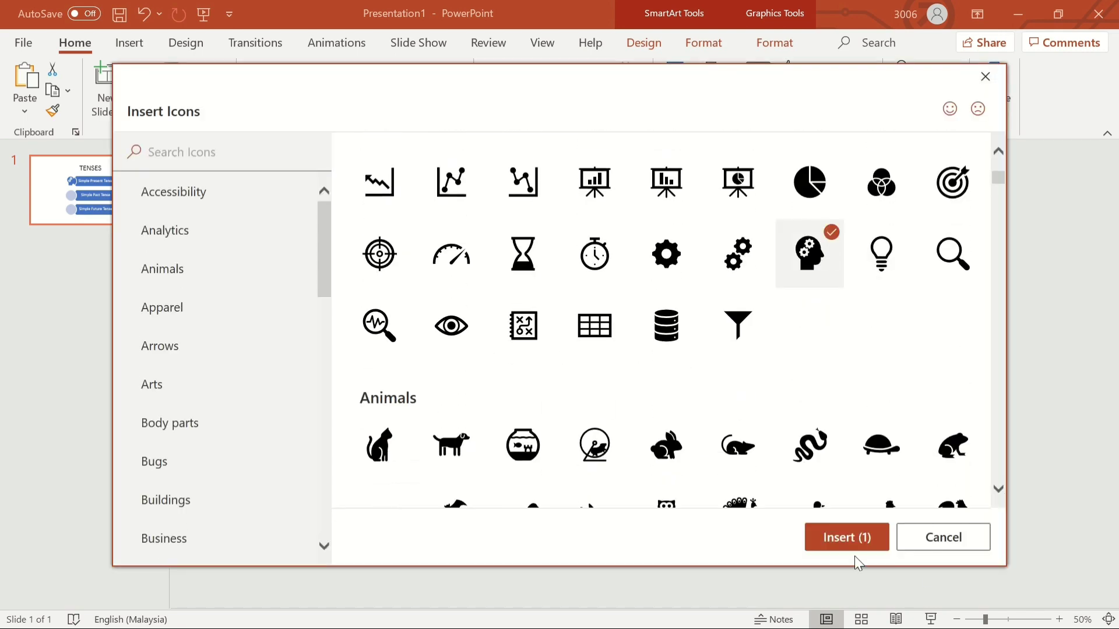
pyautogui.click(844, 536)
# Insert the same head-with-gears icon into the third circle, then nudge the Simple Present Tense banner
pyautogui.click(555, 481)
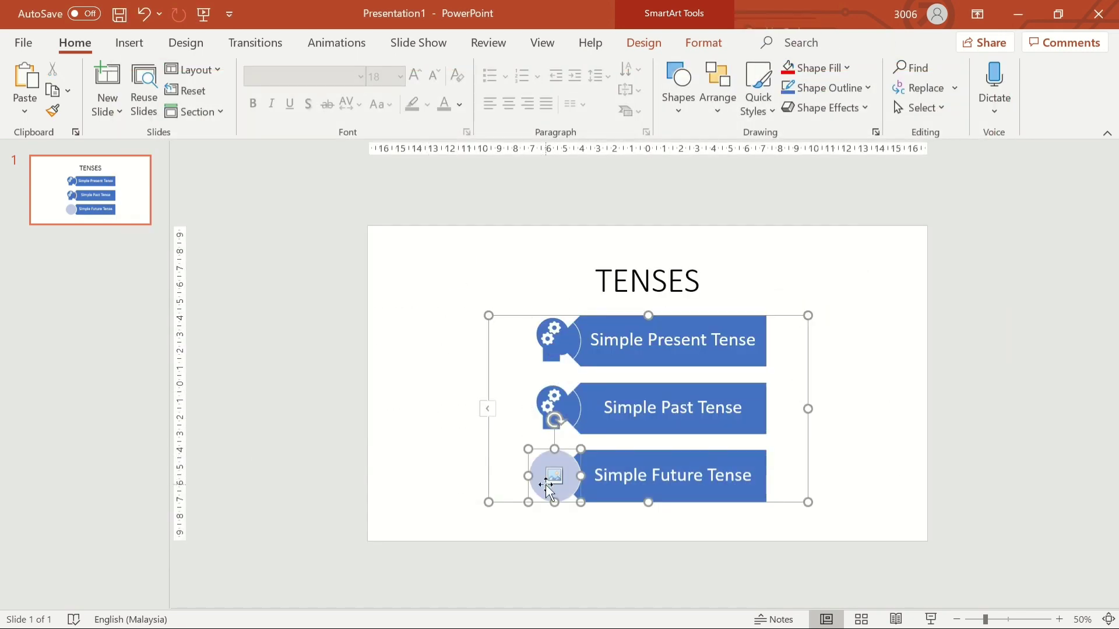
pyautogui.click(554, 479)
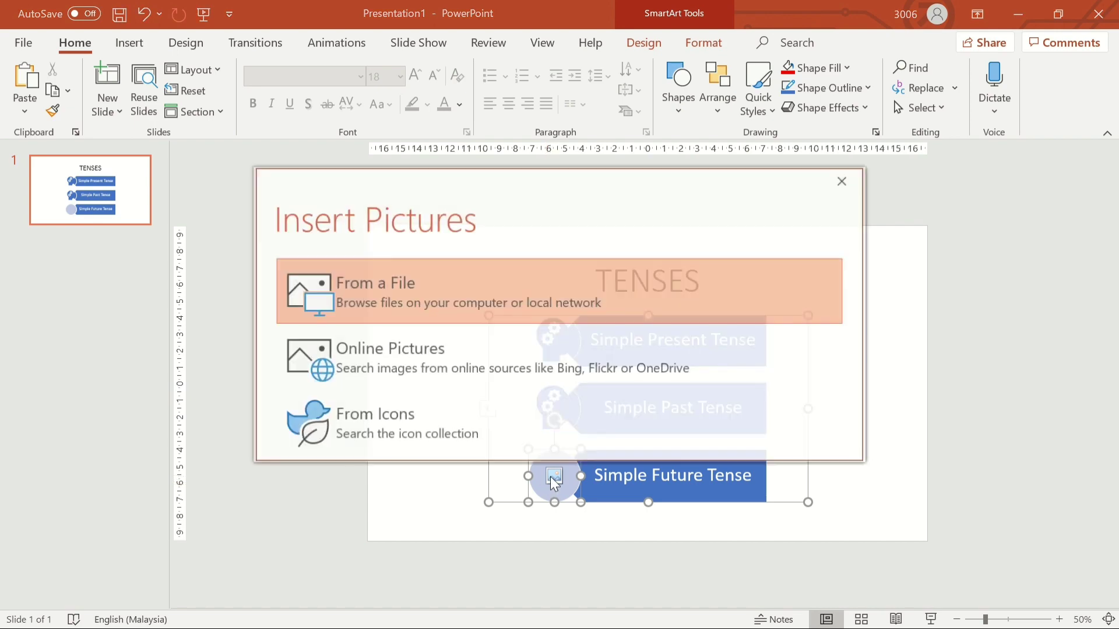
pyautogui.click(443, 435)
pyautogui.scroll(-3, 831, 425)
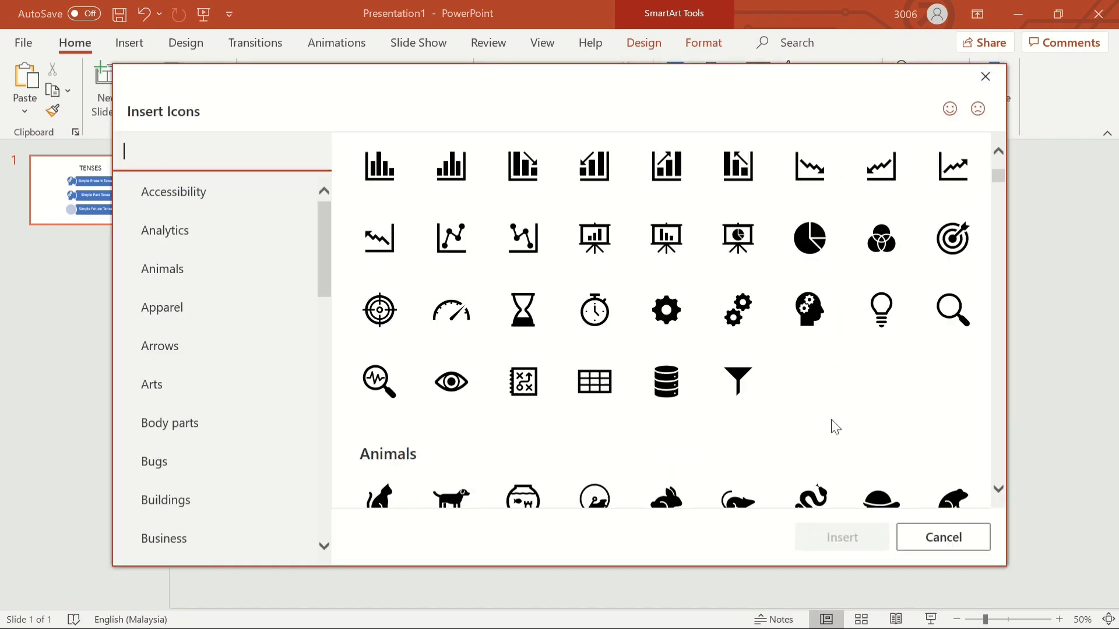
pyautogui.click(815, 306)
pyautogui.click(848, 538)
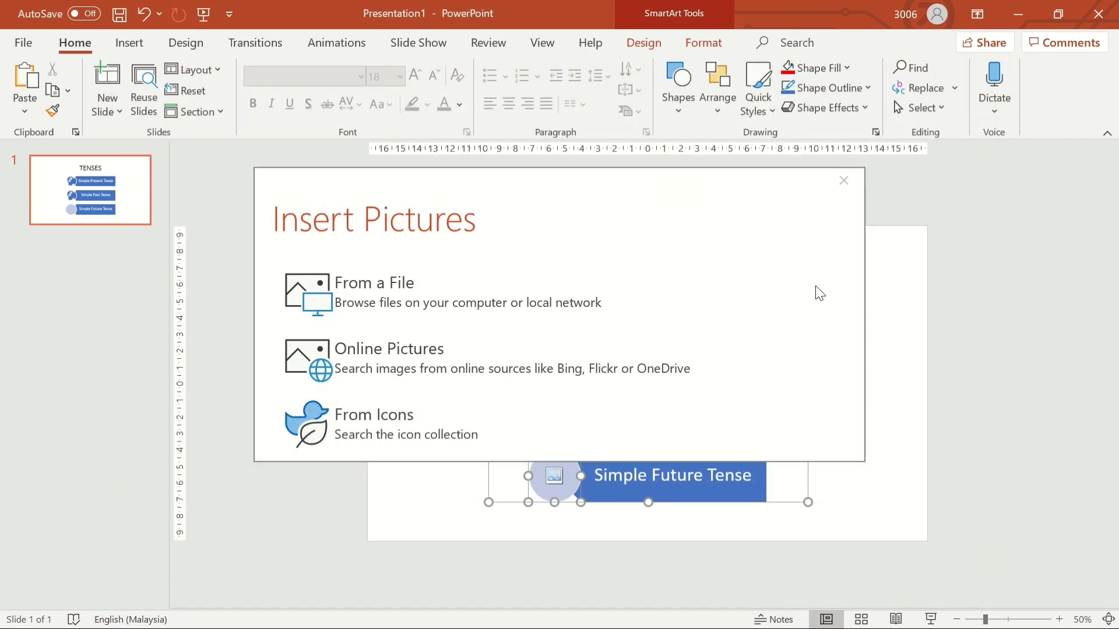
pyautogui.click(884, 338)
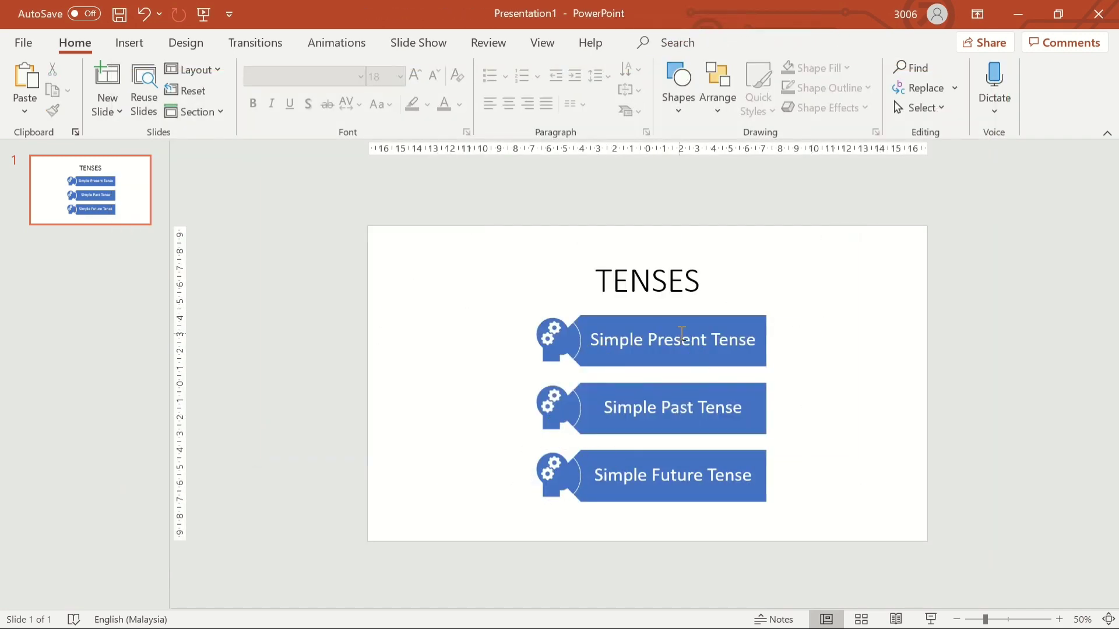
pyautogui.moveTo(678, 317); pyautogui.dragTo(676, 315)
# Undo the banner nudge, shift the tense graphic slightly, and marquee-select it
pyautogui.click(143, 13)
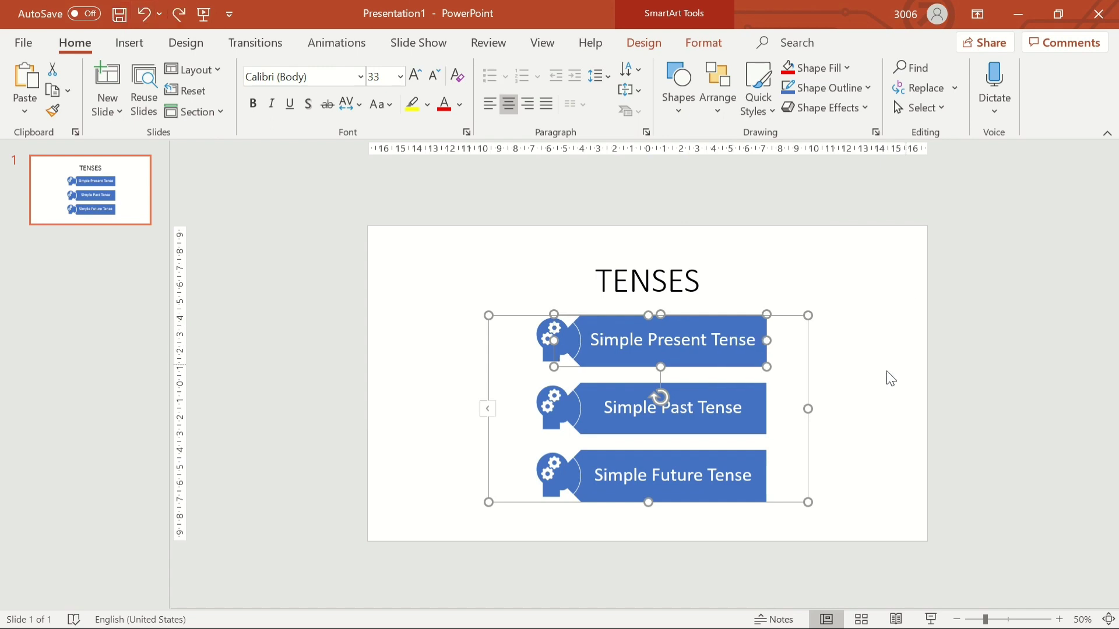
pyautogui.click(886, 375)
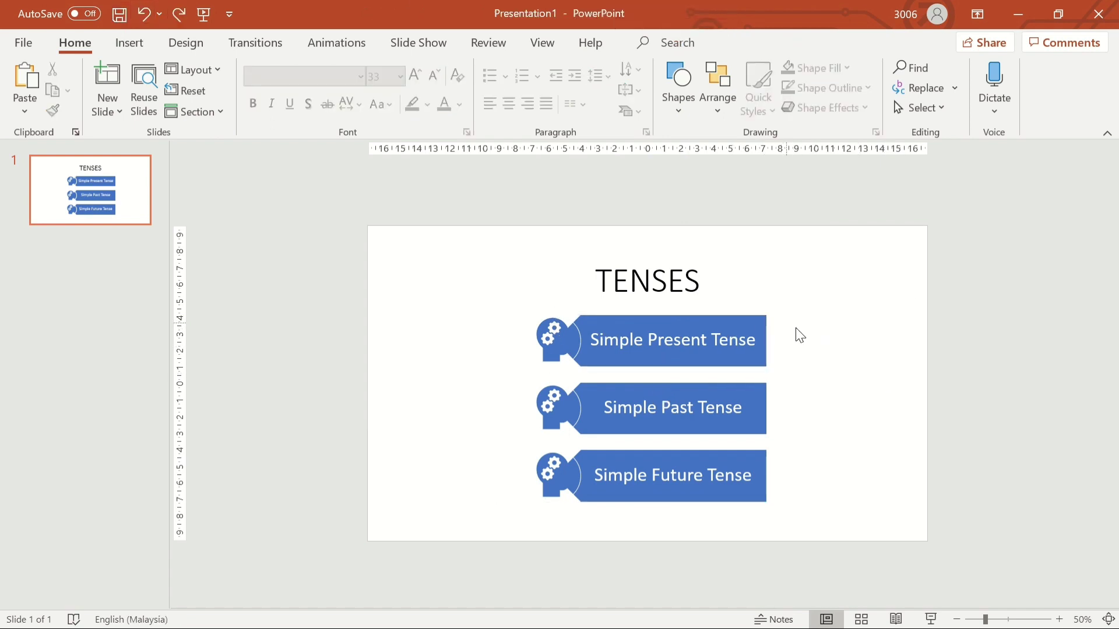
pyautogui.moveTo(803, 357); pyautogui.dragTo(801, 363)
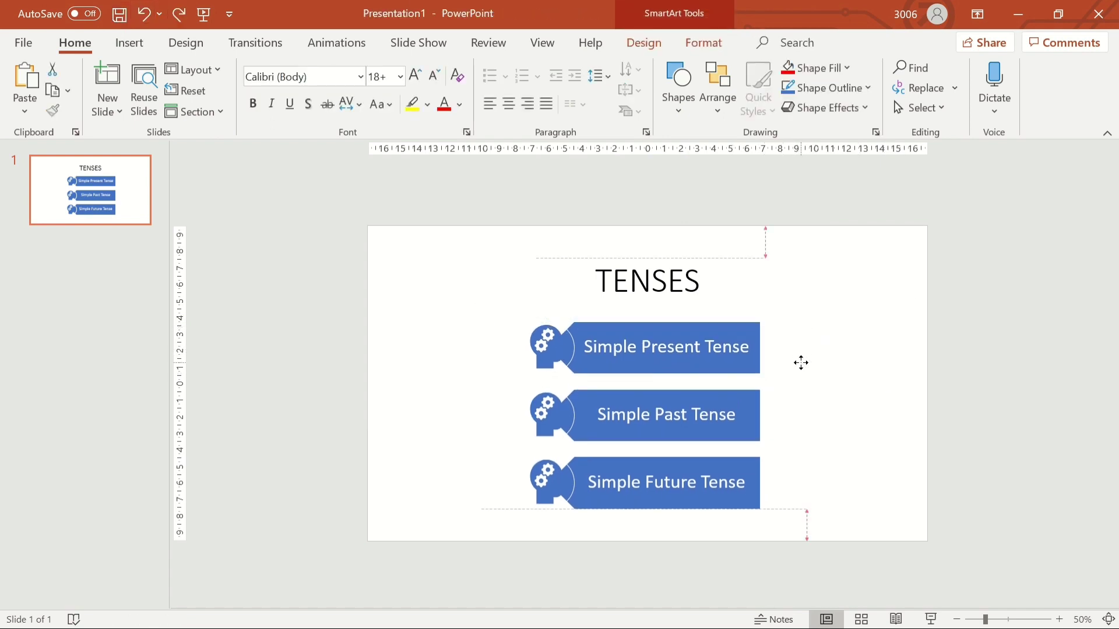
pyautogui.click(886, 364)
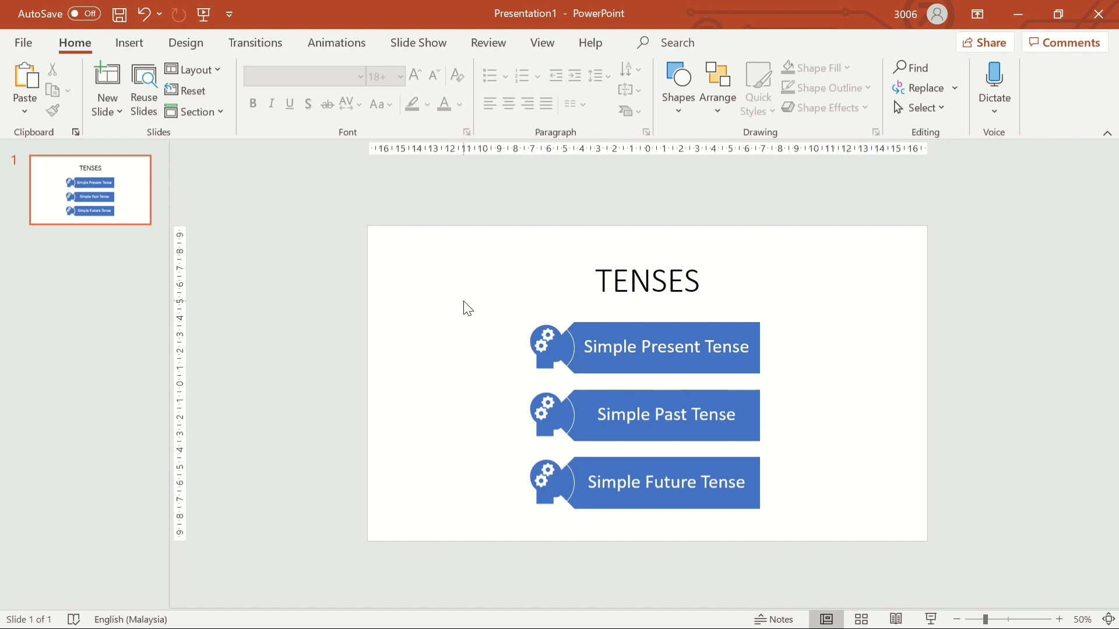
pyautogui.moveTo(458, 289)
pyautogui.mouseDown()
pyautogui.moveTo(838, 533)
pyautogui.moveTo(827, 526)
pyautogui.mouseUp()
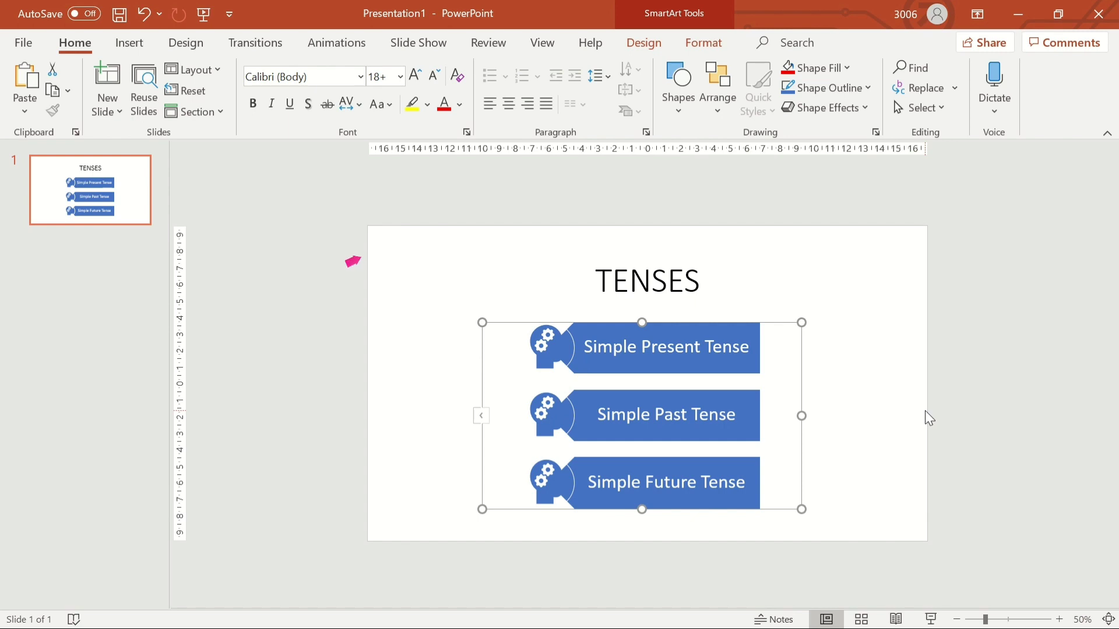
# Convert the SmartArt to shapes and ungroup them with Ctrl+Shift+G
pyautogui.hotkey('ctrl', 'shift', 'g')
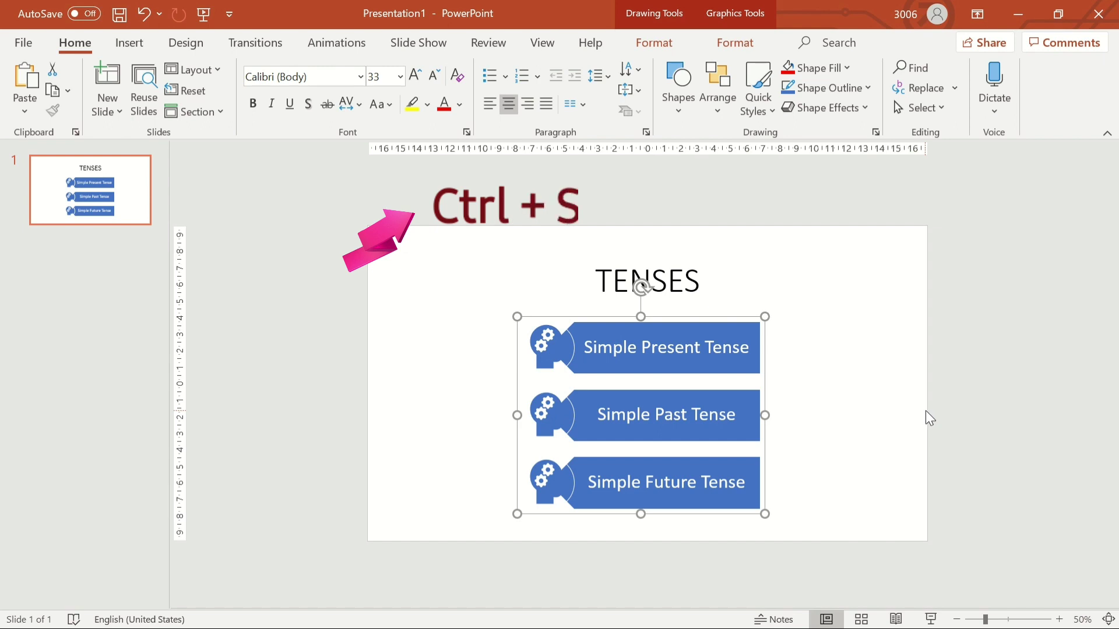
pyautogui.click(794, 365)
pyautogui.click(704, 351)
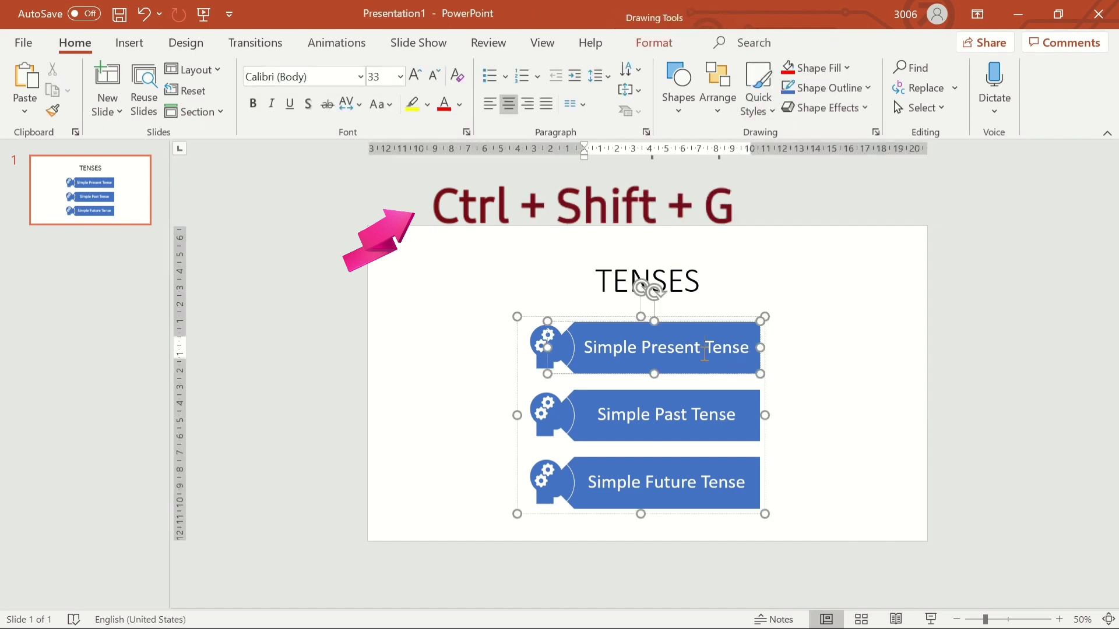
pyautogui.click(717, 321)
pyautogui.click(854, 388)
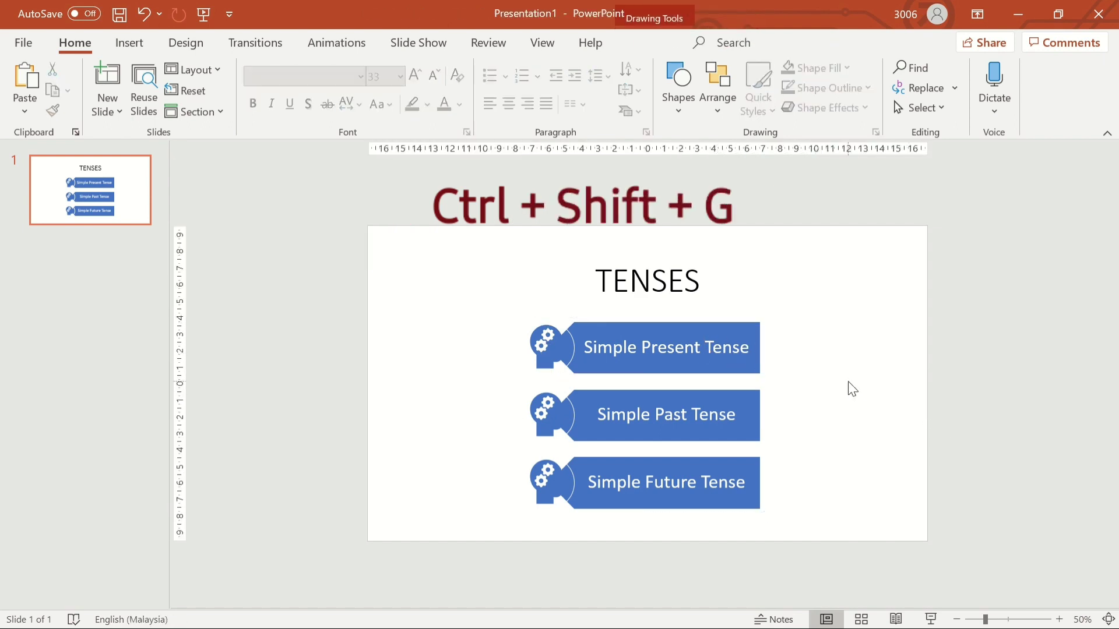
pyautogui.click(759, 319)
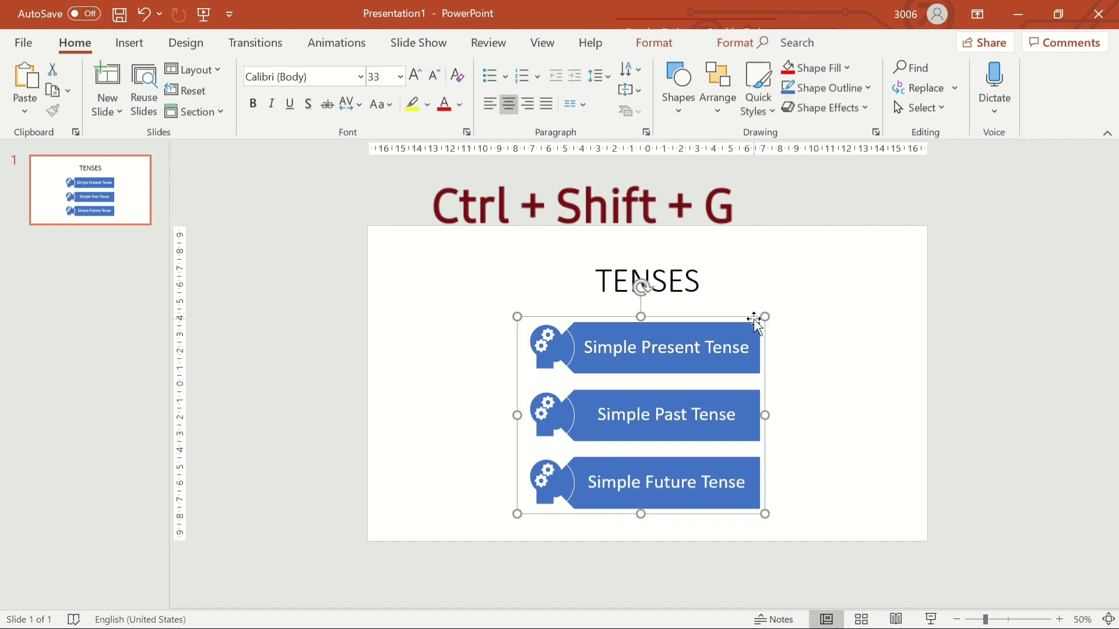
pyautogui.hotkey('ctrl', 'shift', 'g')
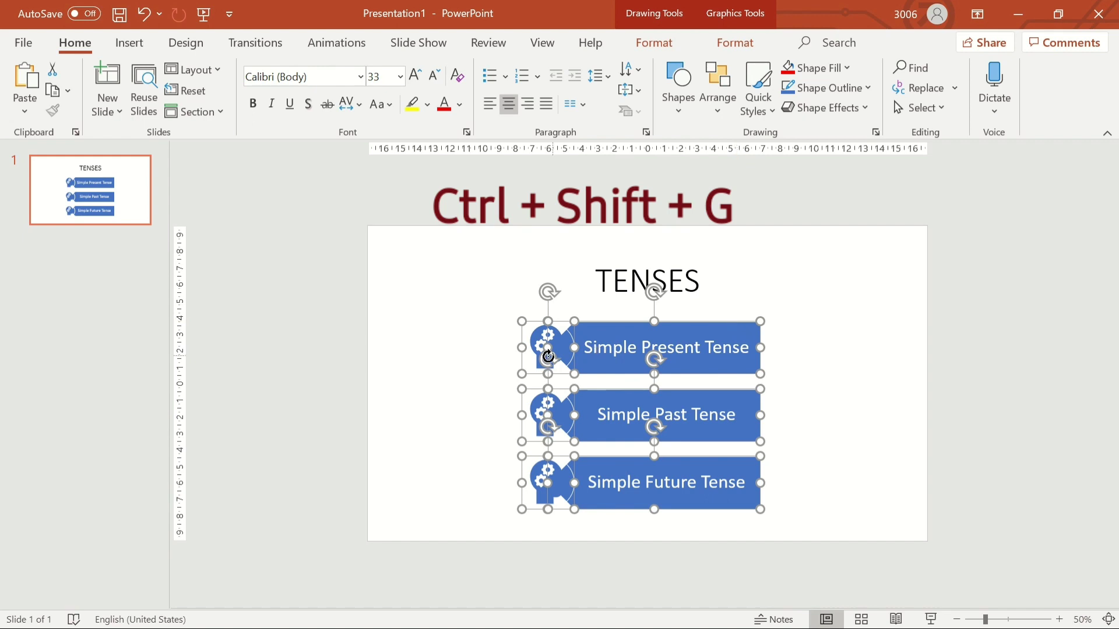
# Select the Simple Present, Past and Future Tense banners together
pyautogui.click(821, 355)
pyautogui.click(754, 322)
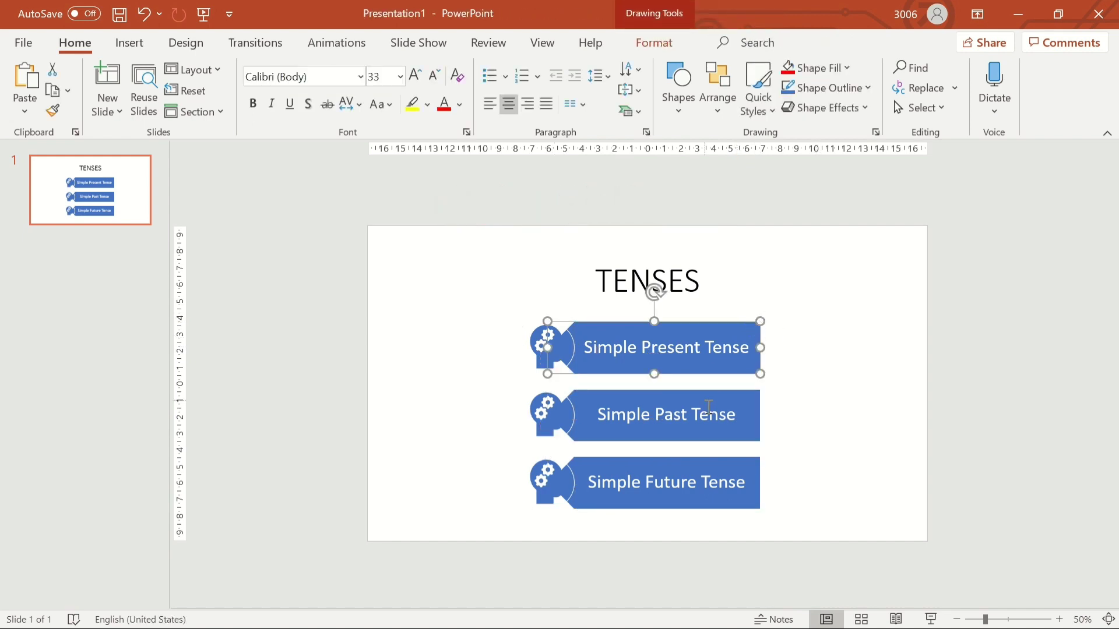
pyautogui.keyDown('shift'); pyautogui.click(752, 400); pyautogui.keyUp('shift')
pyautogui.keyDown('shift'); pyautogui.click(759, 482); pyautogui.keyUp('shift')
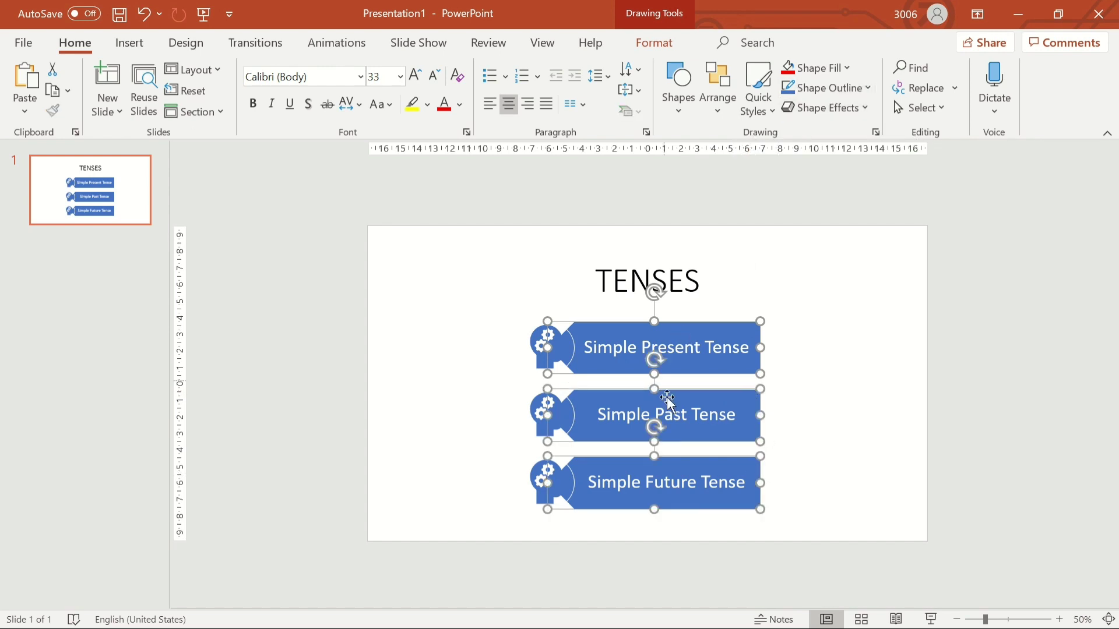
# Fill the three selected tense banners with light blue
pyautogui.rightClick(735, 329)
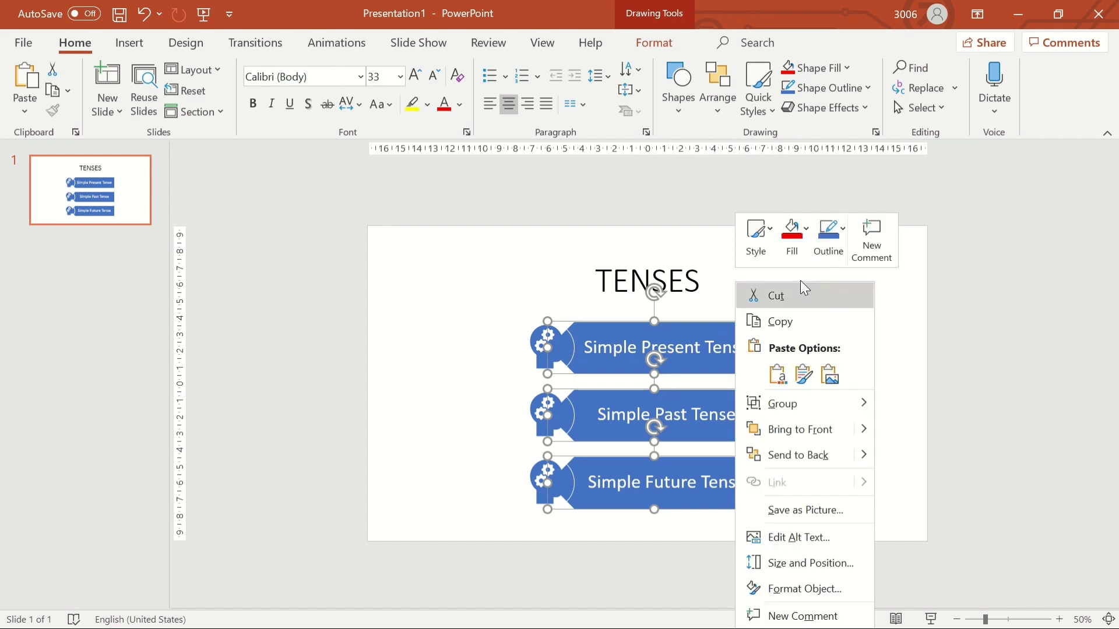
pyautogui.click(795, 244)
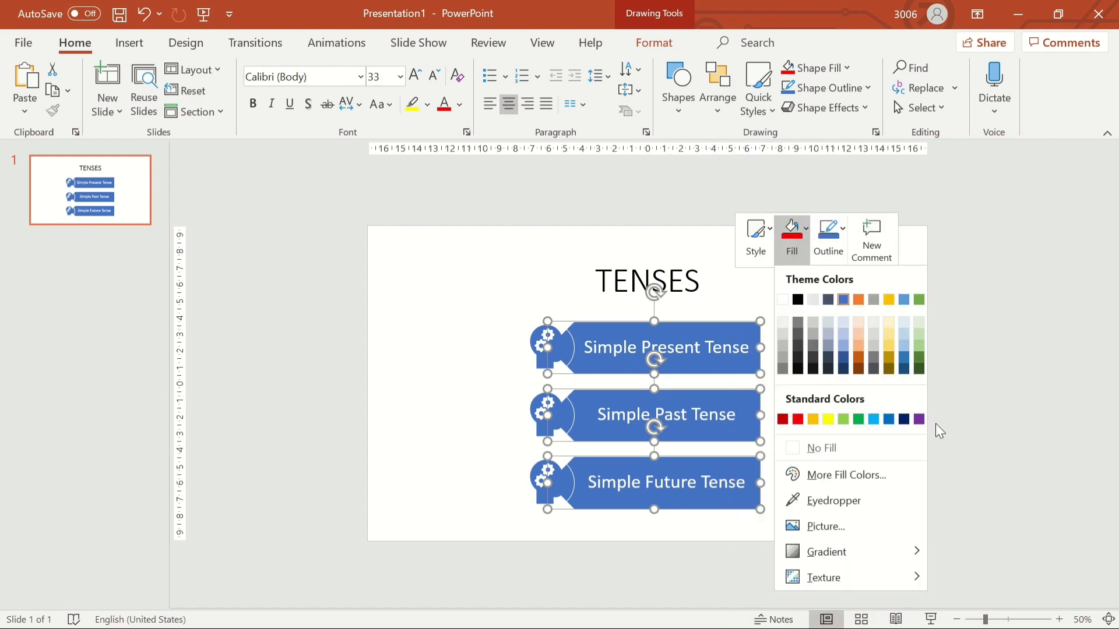
pyautogui.click(877, 419)
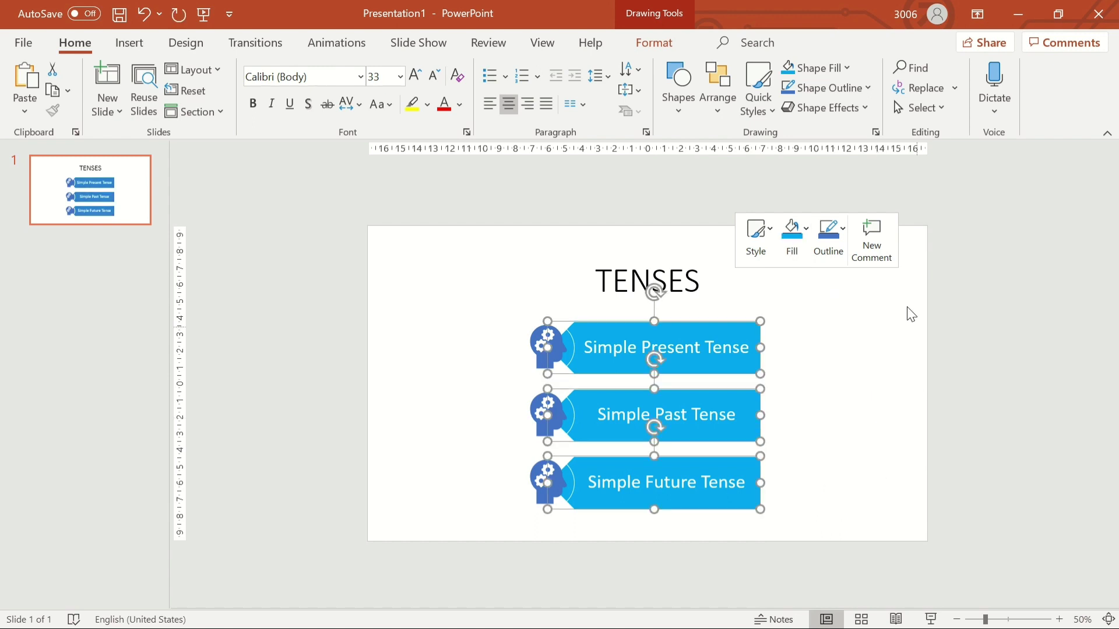
pyautogui.click(868, 370)
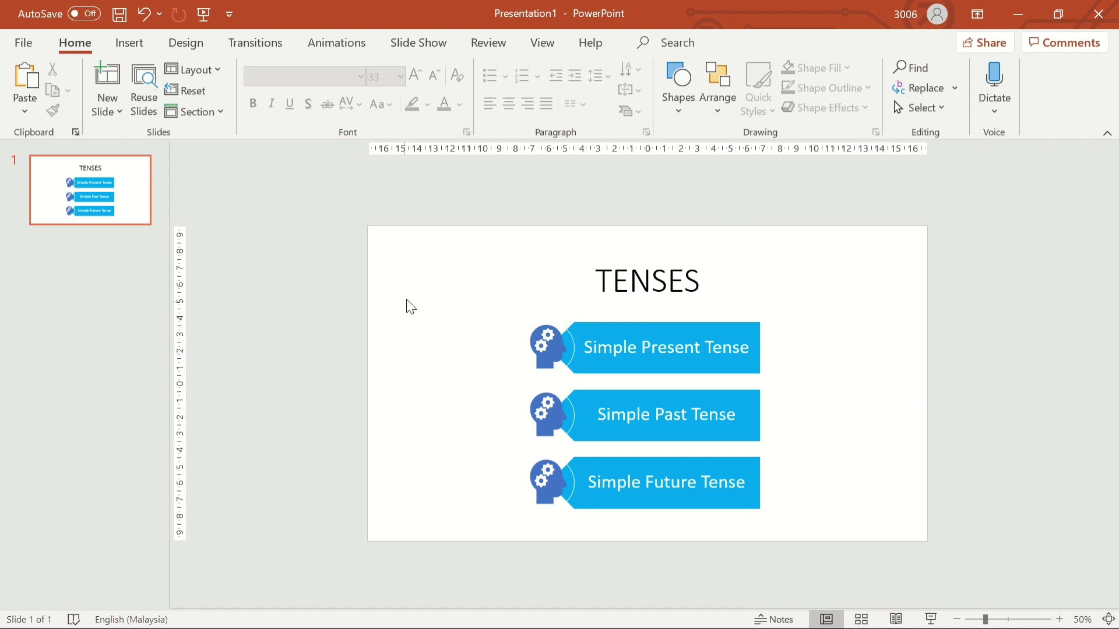
# Move the TENSES title slightly higher on the slide
pyautogui.click(664, 253)
pyautogui.moveTo(662, 256); pyautogui.dragTo(670, 245)
pyautogui.click(891, 297)
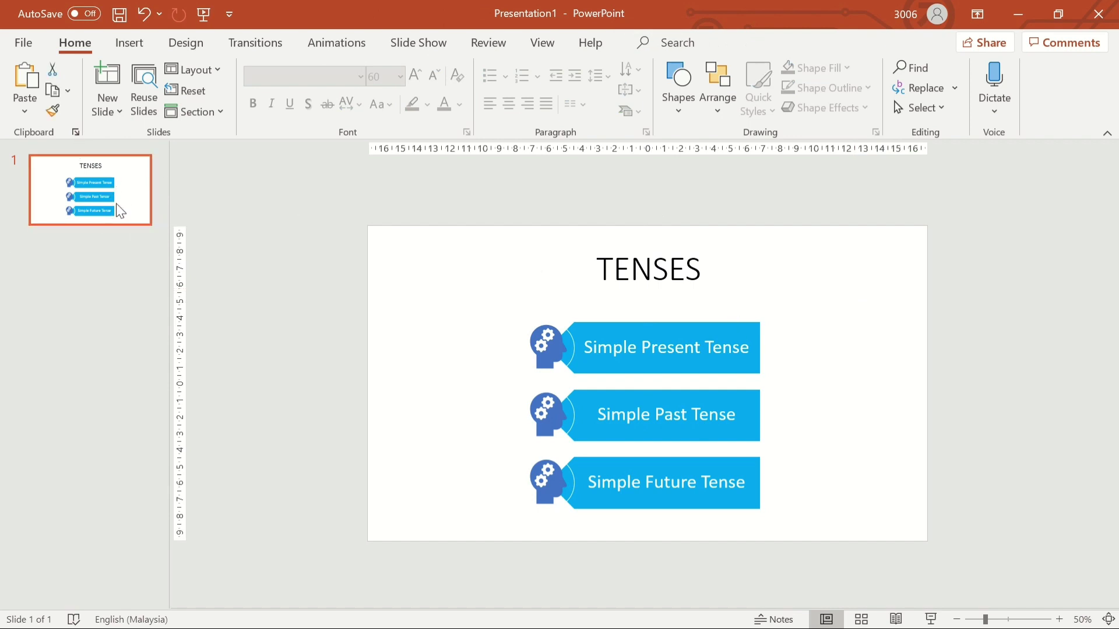
# Copy the TENSES slide and paste it after slide 1 as slide 2
pyautogui.hotkey('ctrl', 'c')
pyautogui.click(124, 250)
pyautogui.hotkey('ctrl', 'v')
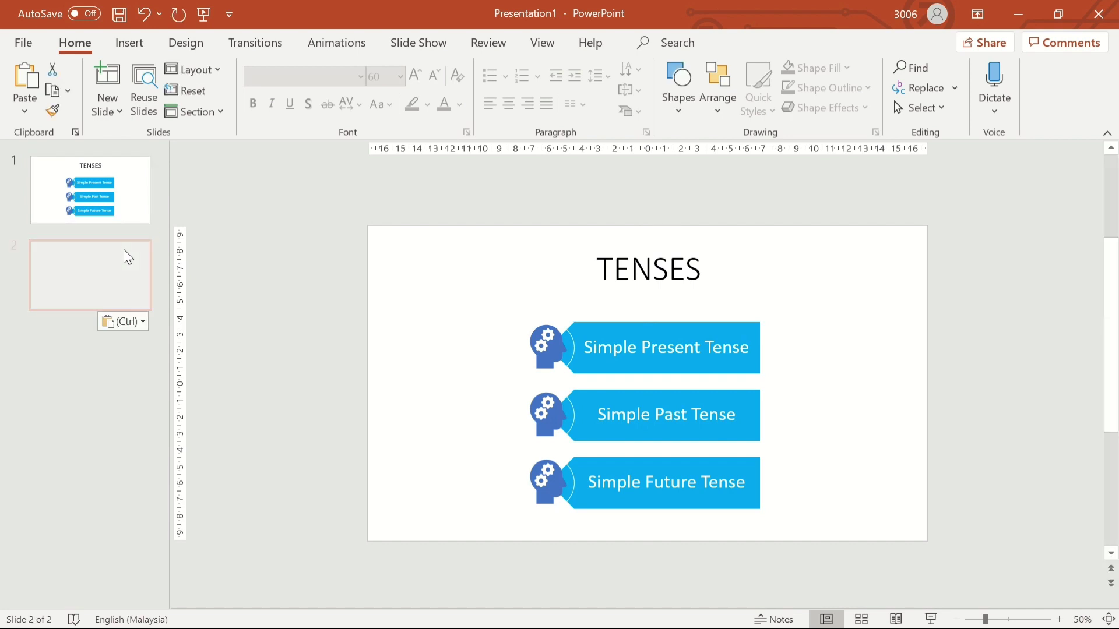
pyautogui.hotkey('ctrl', 'c')
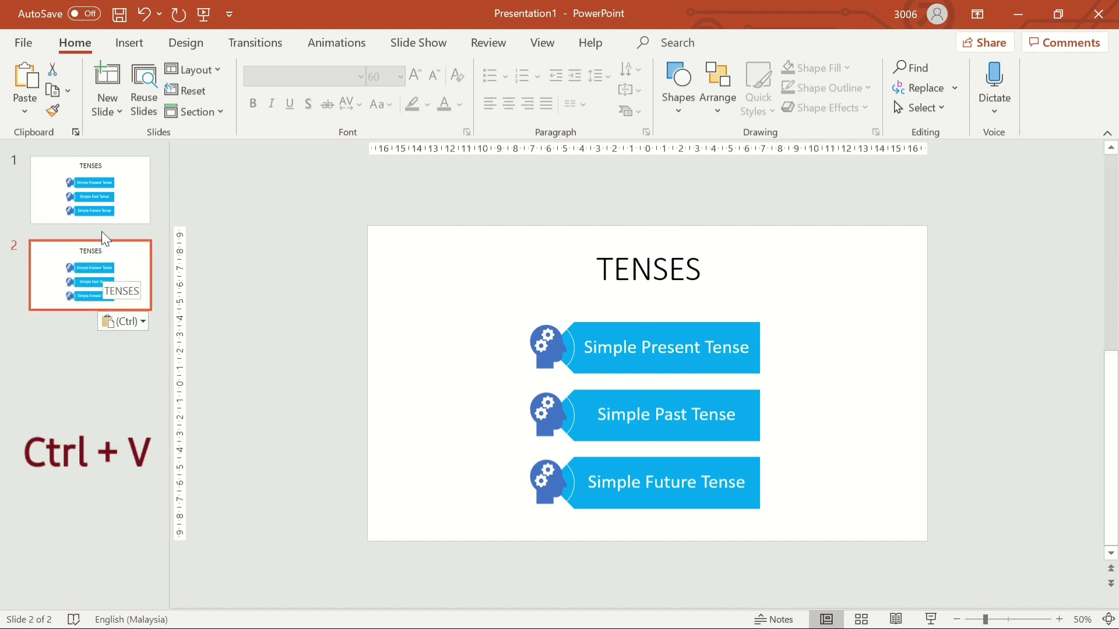
pyautogui.click(95, 206)
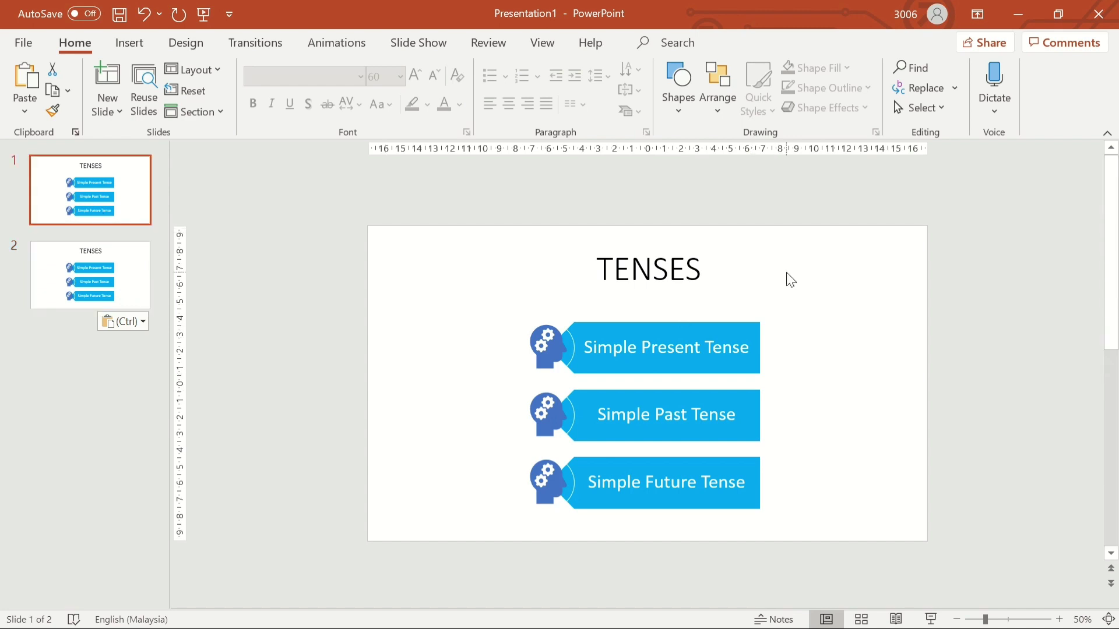
# Move the TENSES title on slide 1 above the top edge of the slide
pyautogui.click(715, 281)
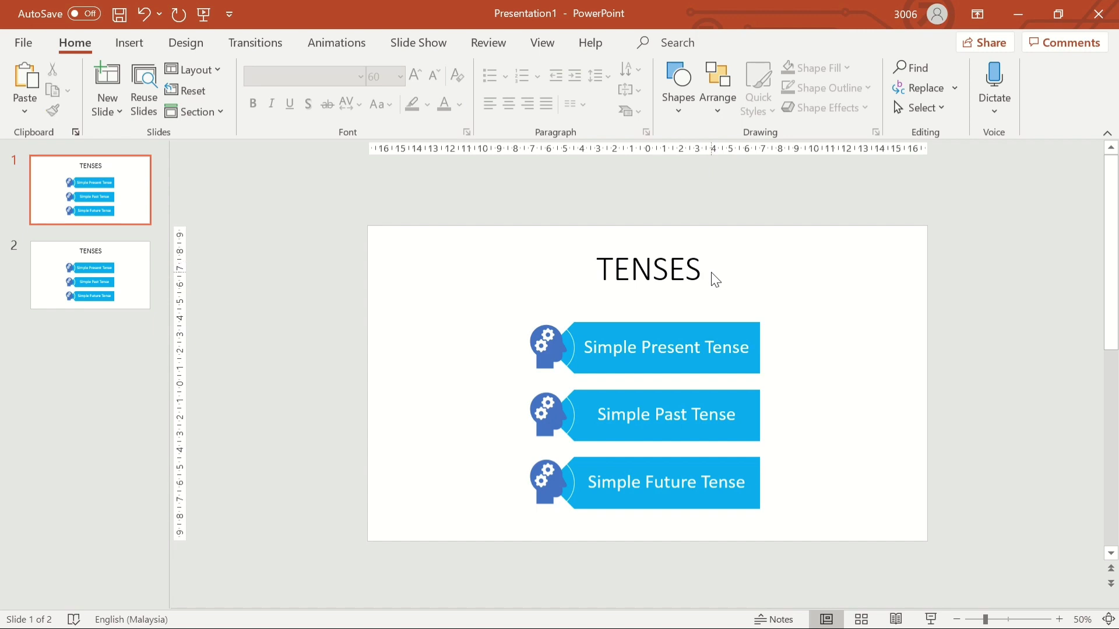
pyautogui.click(654, 267)
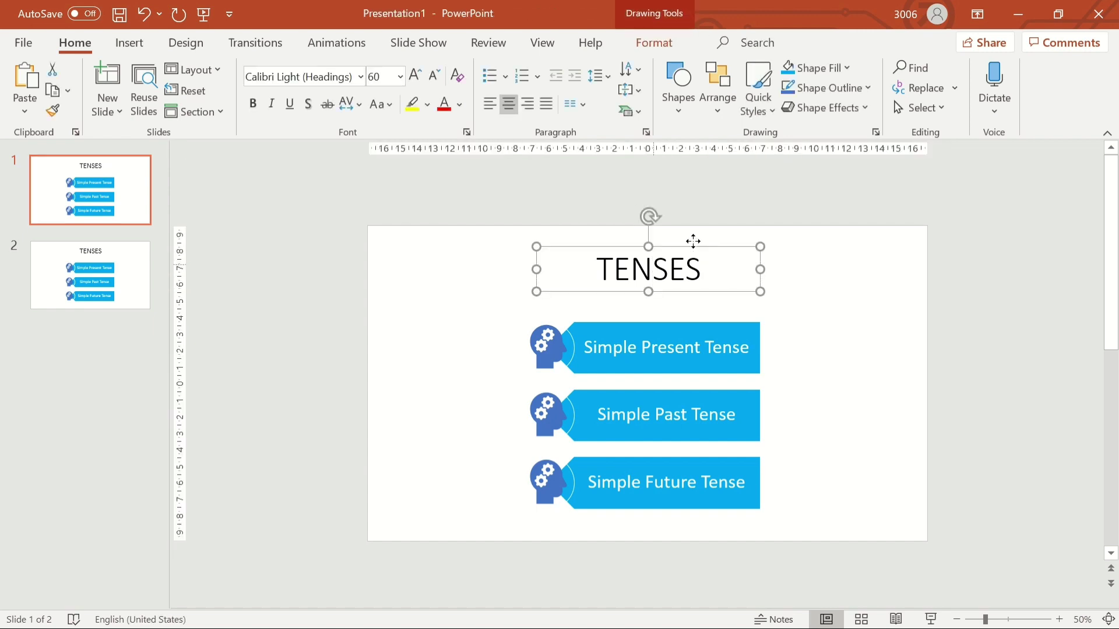
pyautogui.moveTo(693, 240); pyautogui.dragTo(685, 165)
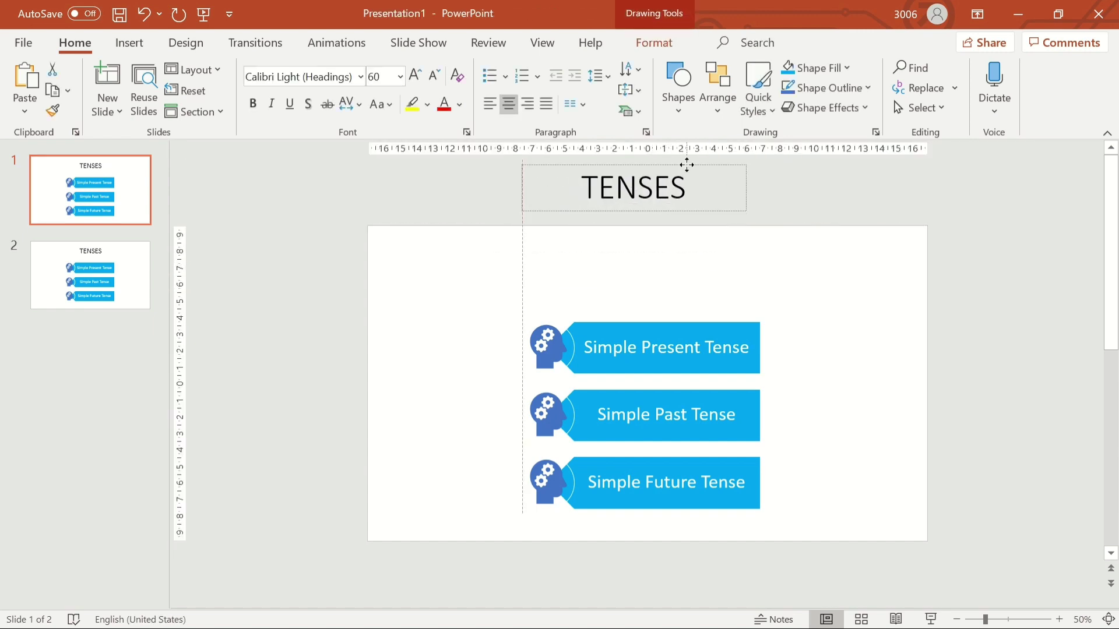
pyautogui.moveTo(687, 165); pyautogui.dragTo(689, 168)
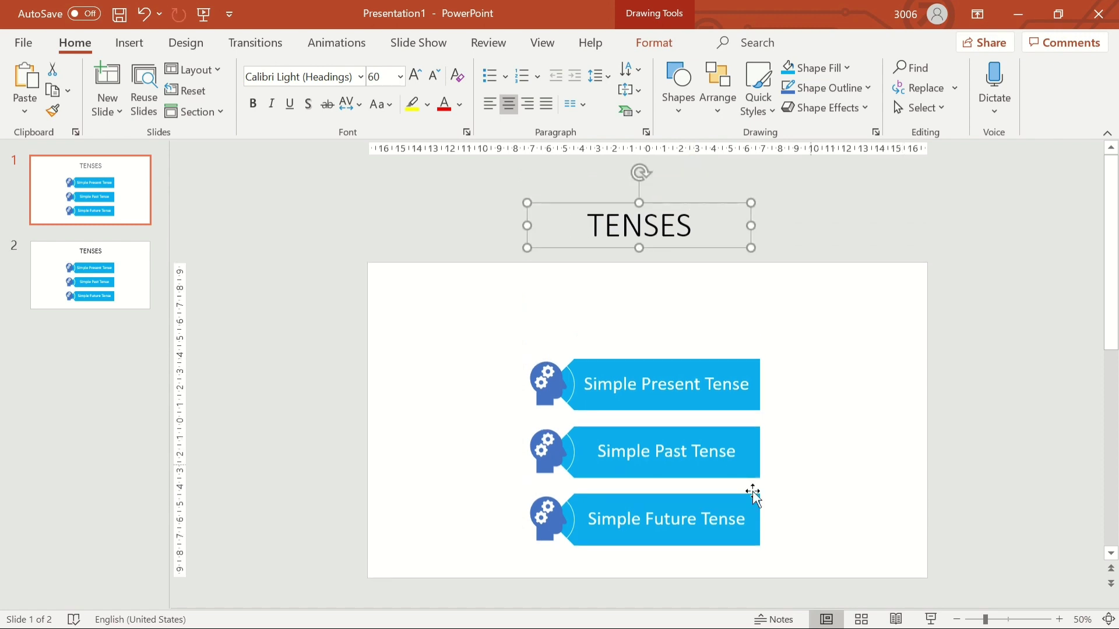
# Move the three tense banners off the right edge, with Present higher and Future lower
pyautogui.moveTo(696, 361); pyautogui.dragTo(707, 329)
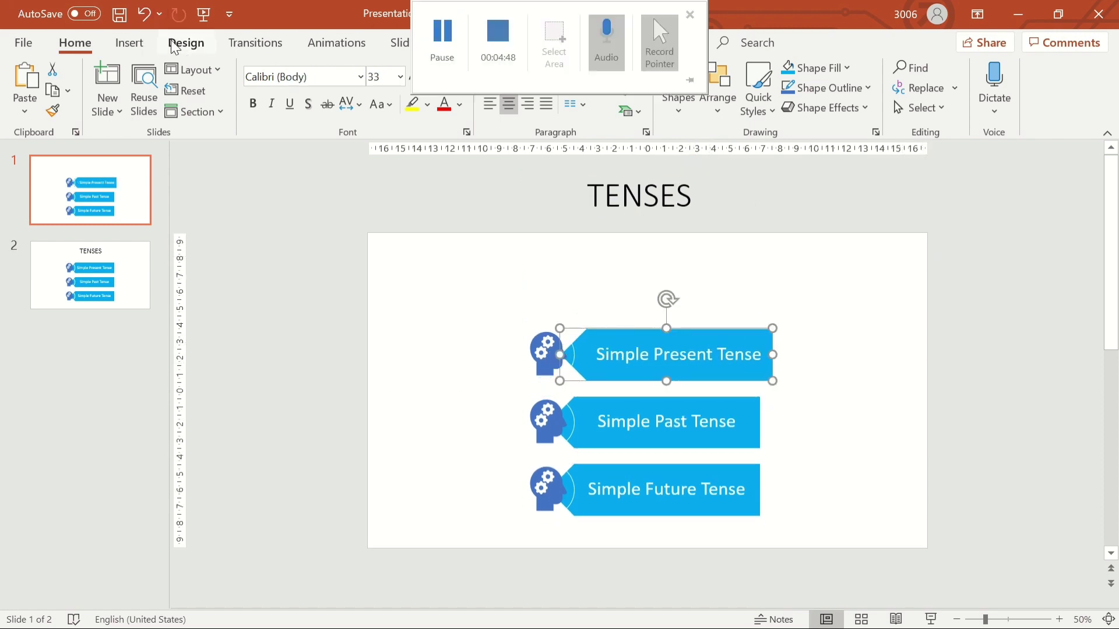
pyautogui.click(144, 14)
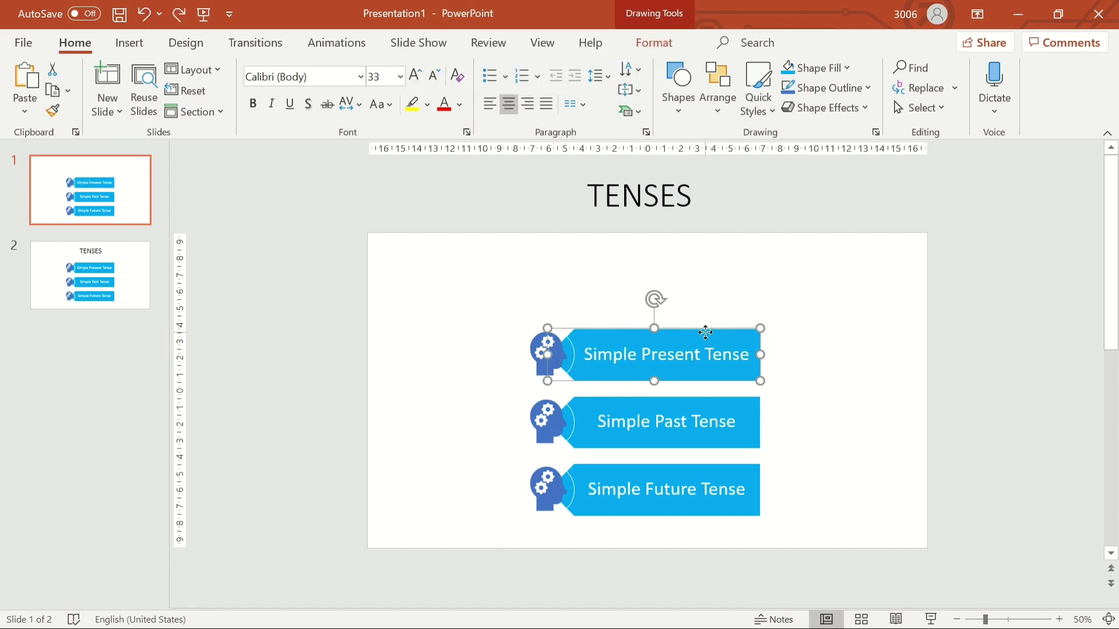
pyautogui.keyDown('shift'); pyautogui.click(745, 411); pyautogui.keyUp('shift')
pyautogui.keyDown('shift'); pyautogui.click(756, 500); pyautogui.keyUp('shift')
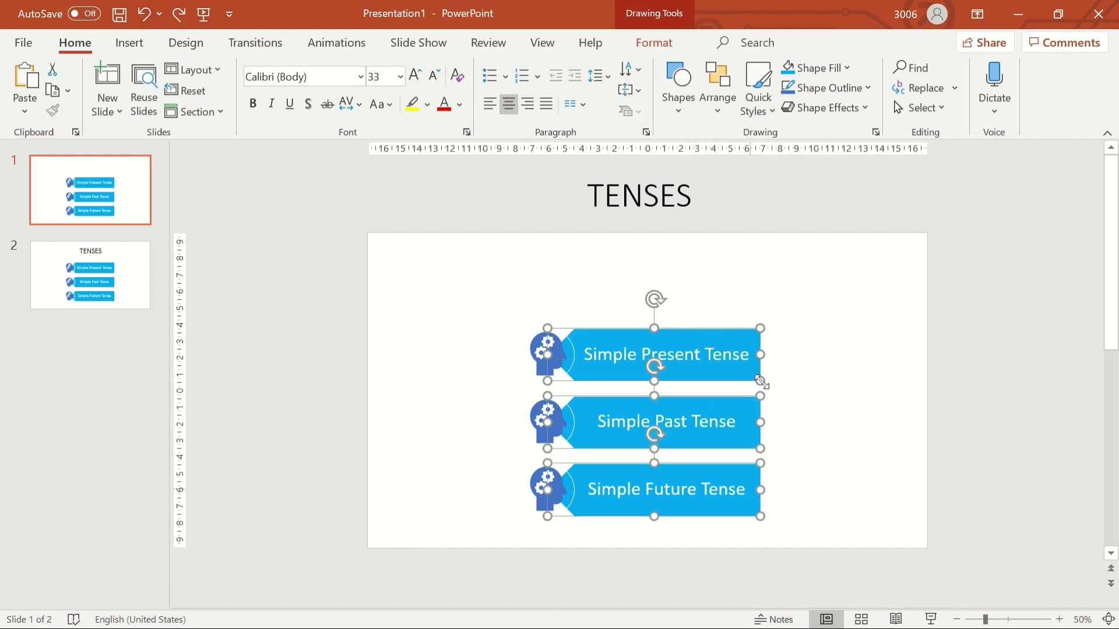
pyautogui.moveTo(679, 419); pyautogui.dragTo(1063, 382)
pyautogui.click(1009, 584)
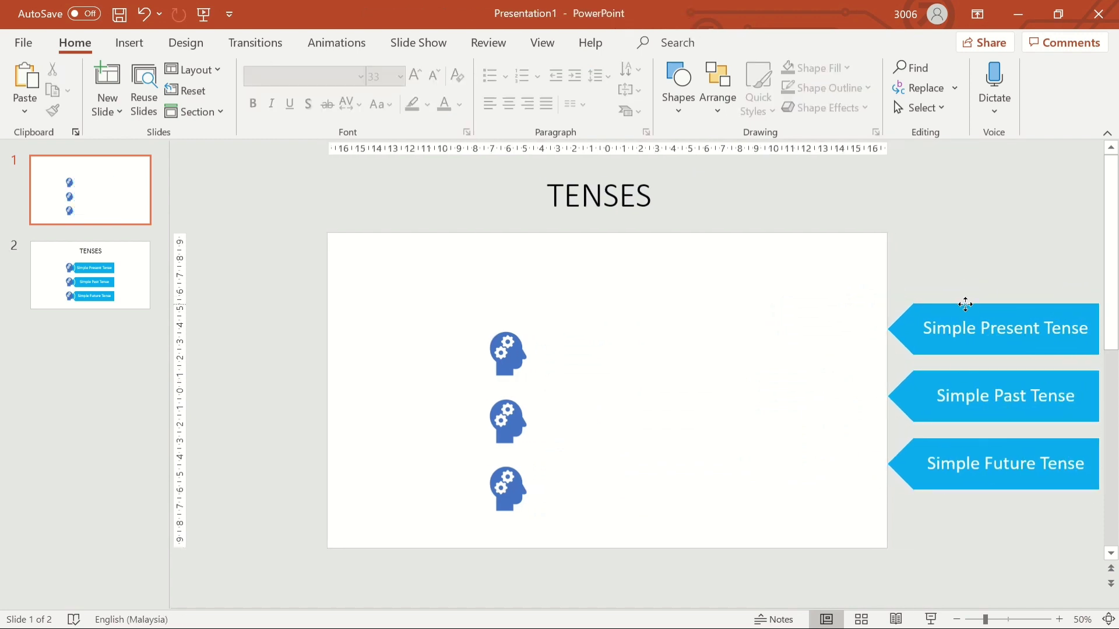
pyautogui.moveTo(963, 302); pyautogui.dragTo(969, 237)
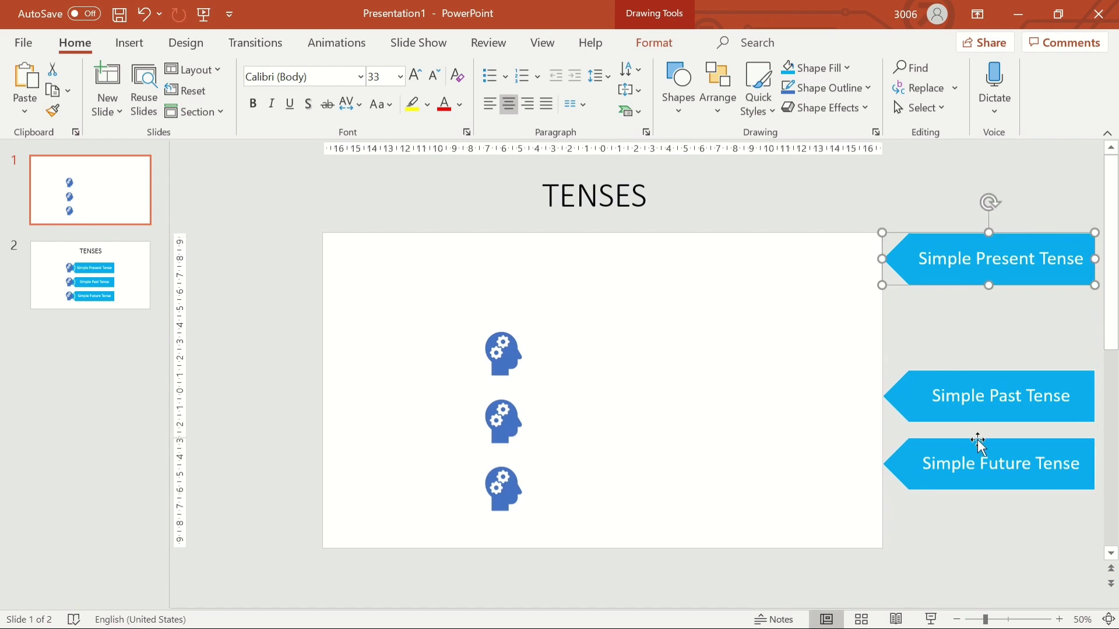
pyautogui.moveTo(979, 454); pyautogui.dragTo(986, 495)
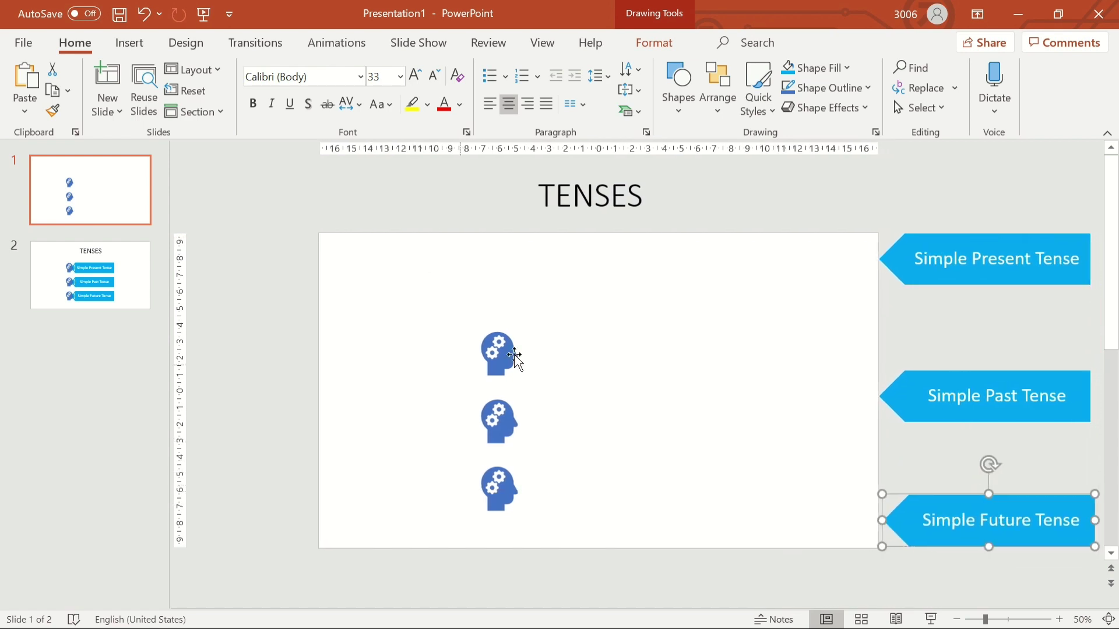
# Move the three head icons off the left edge, aligning the top and bottom icons with their banners
pyautogui.click(510, 361)
pyautogui.keyDown('shift'); pyautogui.click(513, 413); pyautogui.keyUp('shift')
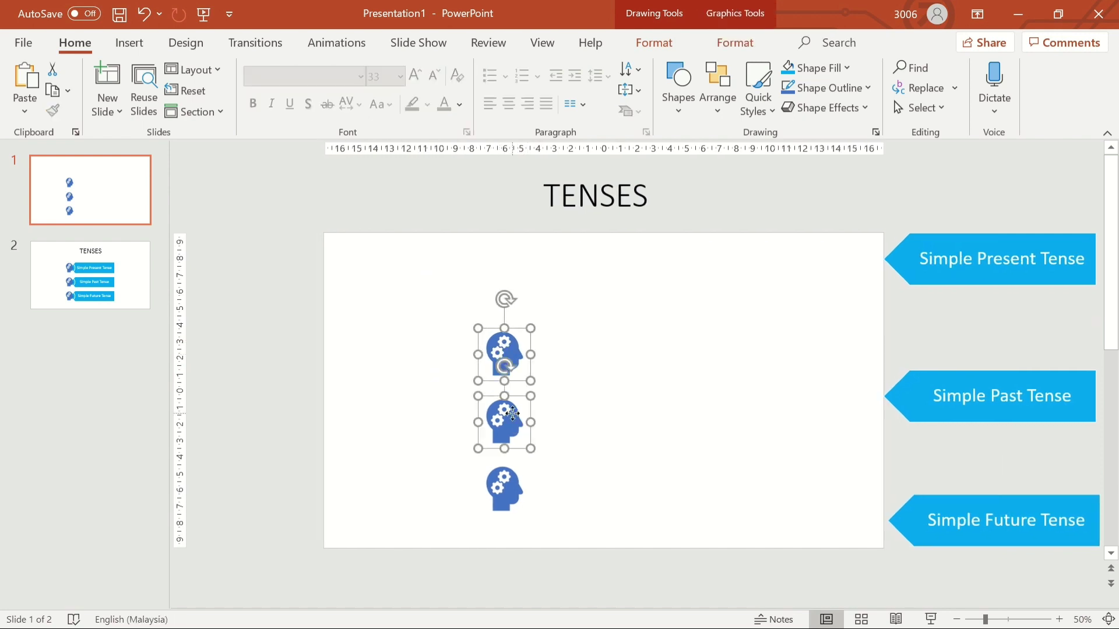
pyautogui.keyDown('shift'); pyautogui.click(499, 504); pyautogui.keyUp('shift')
pyautogui.moveTo(497, 402); pyautogui.dragTo(314, 376)
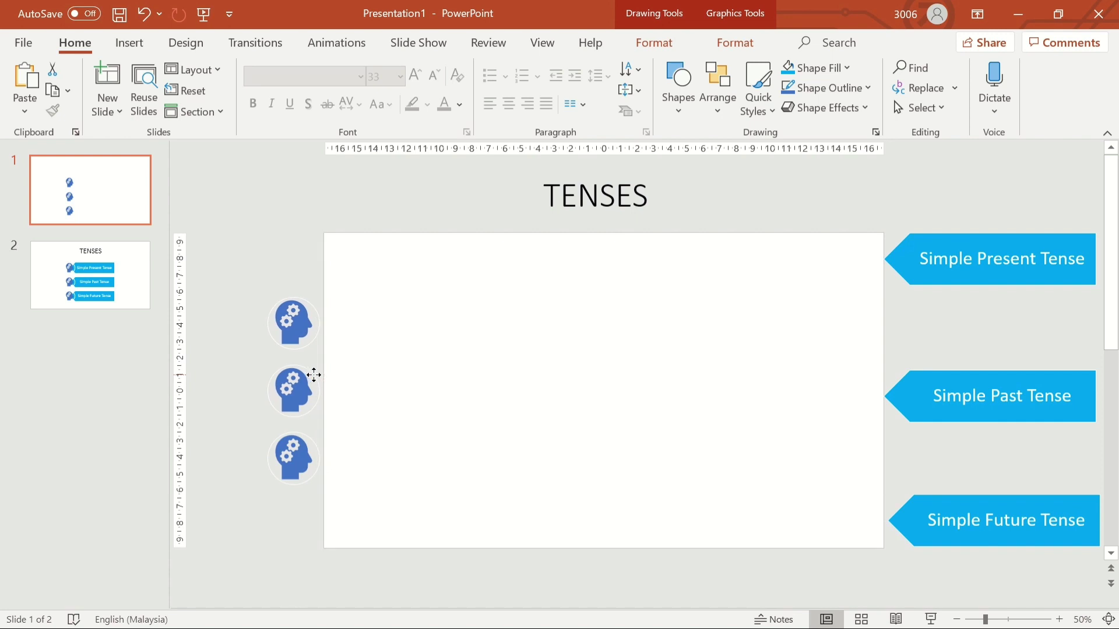
pyautogui.click(284, 251)
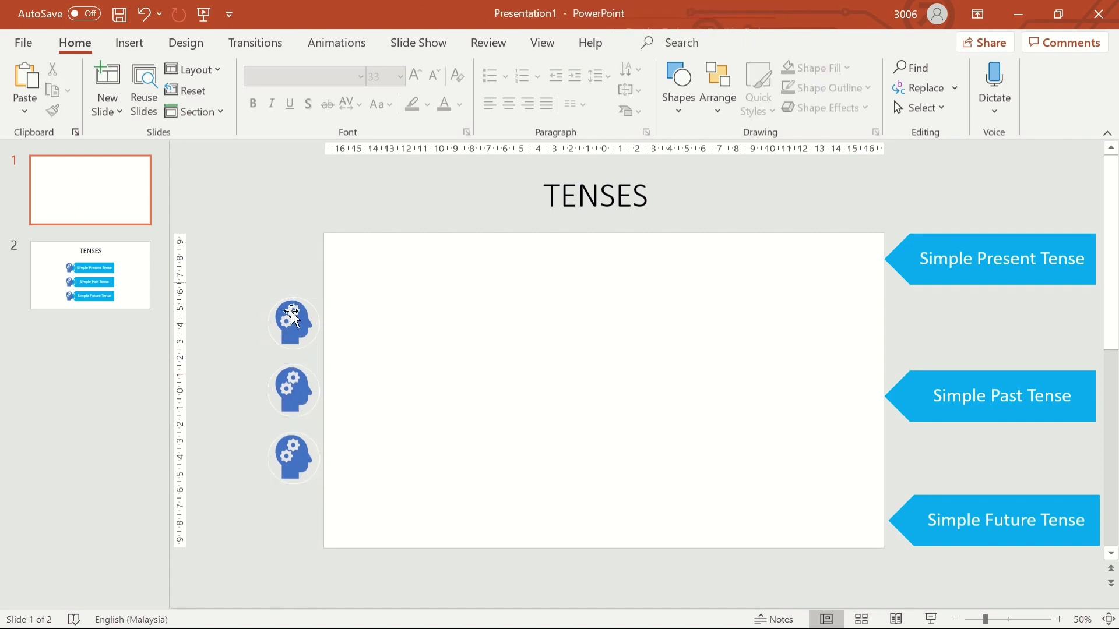
pyautogui.moveTo(296, 308); pyautogui.dragTo(296, 245)
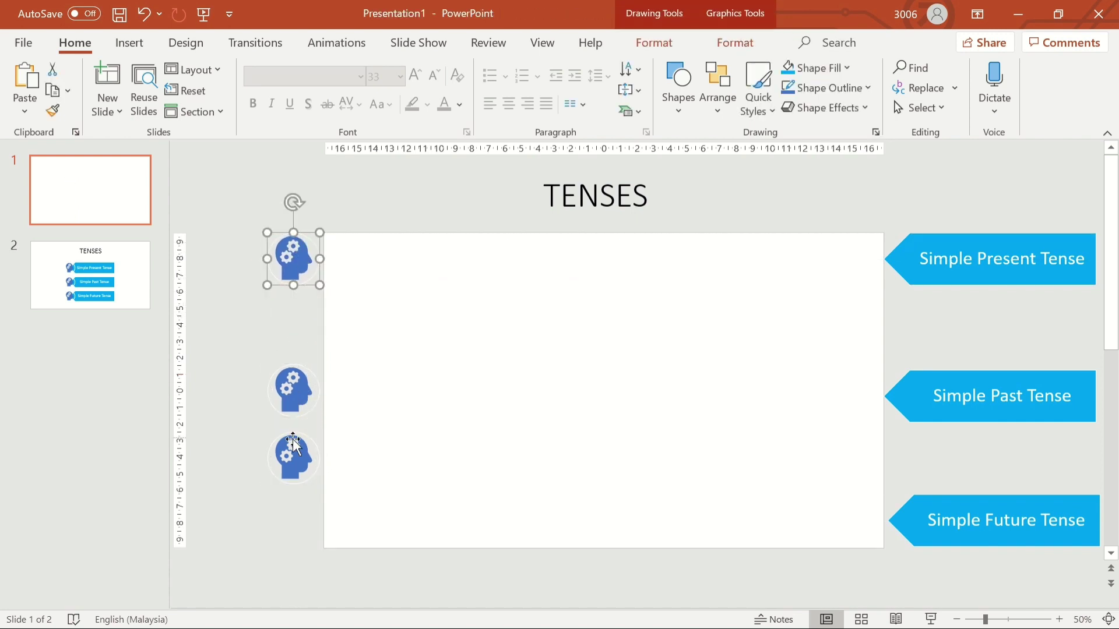
pyautogui.click(289, 451)
pyautogui.moveTo(290, 451); pyautogui.dragTo(289, 507)
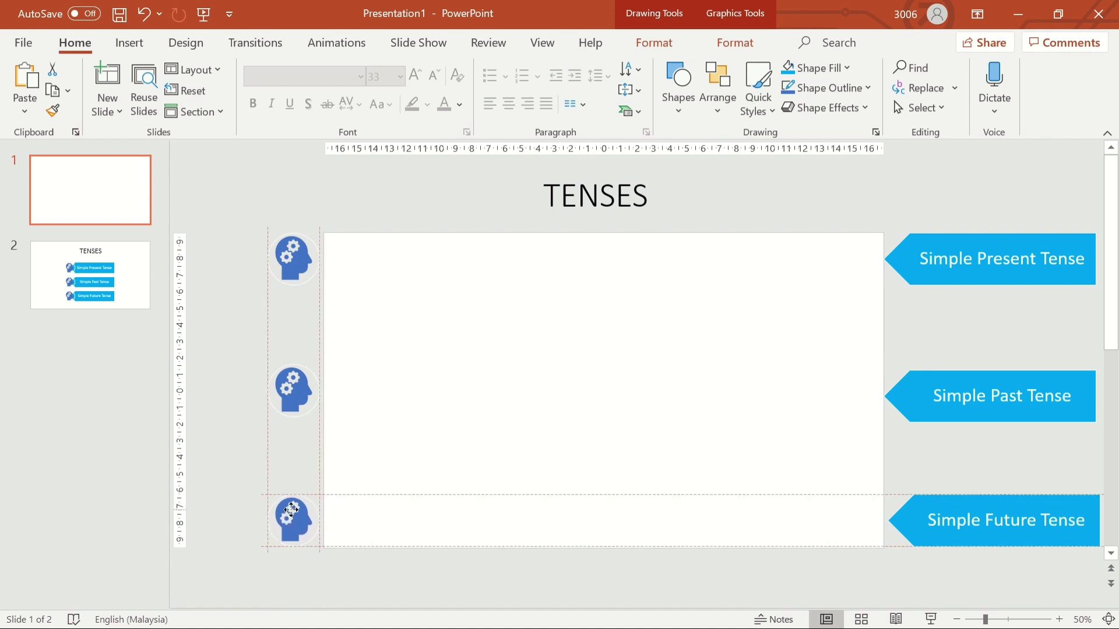
pyautogui.moveTo(290, 507); pyautogui.dragTo(290, 508)
pyautogui.click(438, 582)
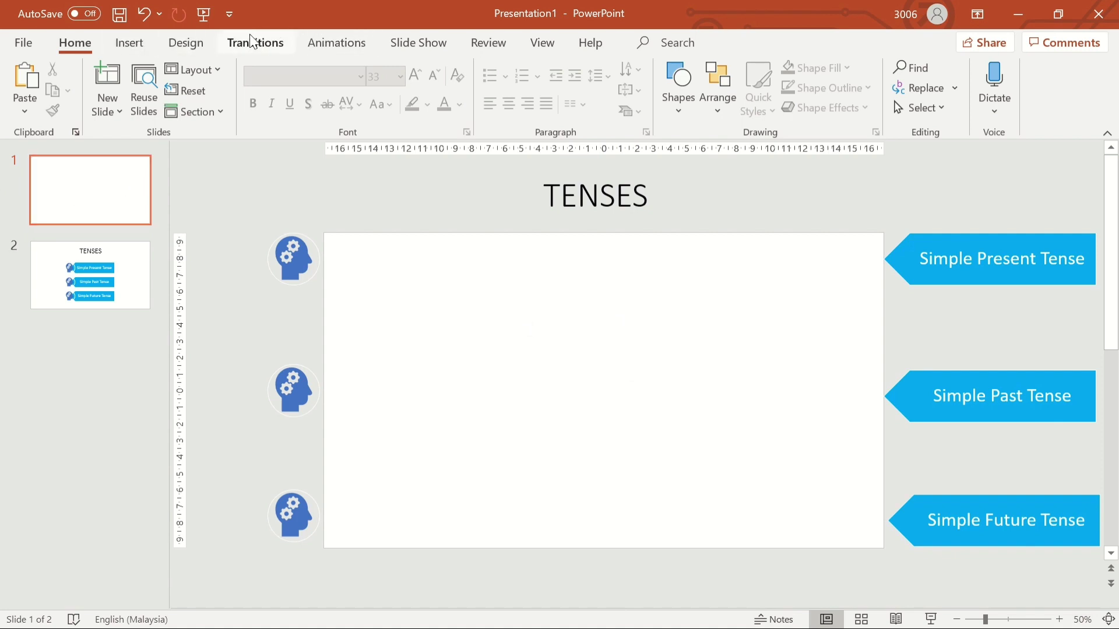
# Apply the Morph transition to slide 2
pyautogui.click(117, 254)
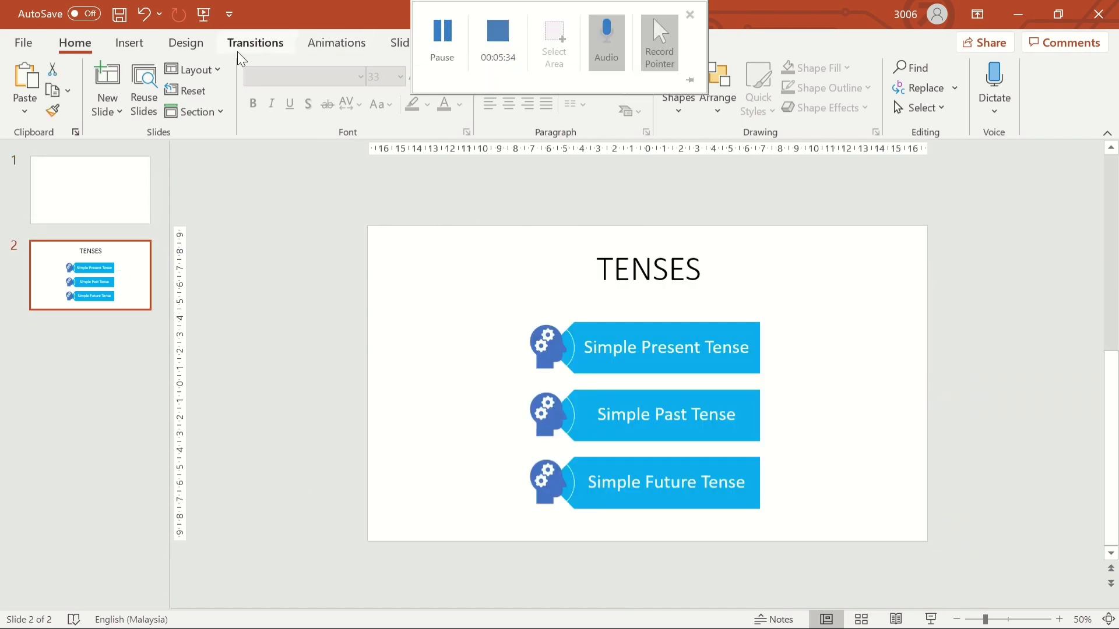
pyautogui.click(261, 42)
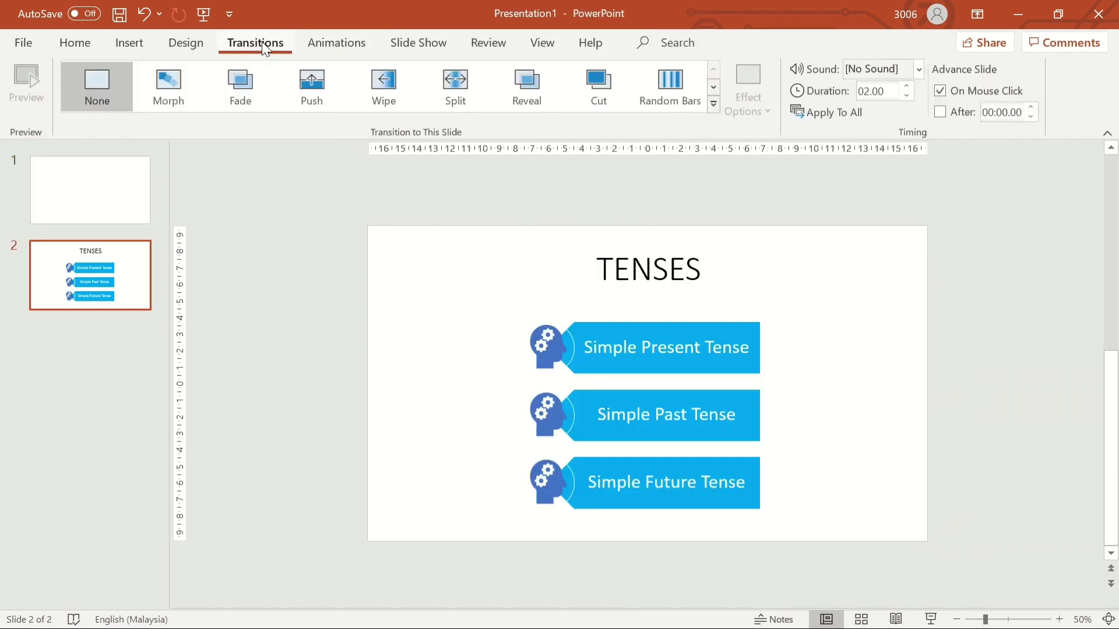
pyautogui.click(169, 87)
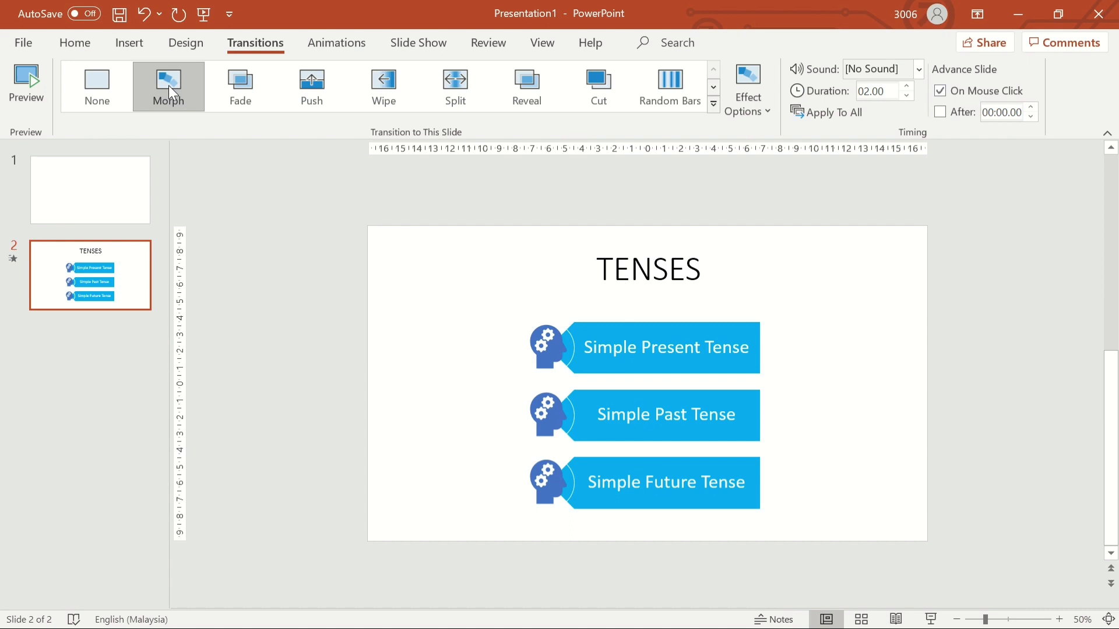
# Set both slides to advance automatically after 00:01.00 instead of on mouse click
pyautogui.click(123, 177)
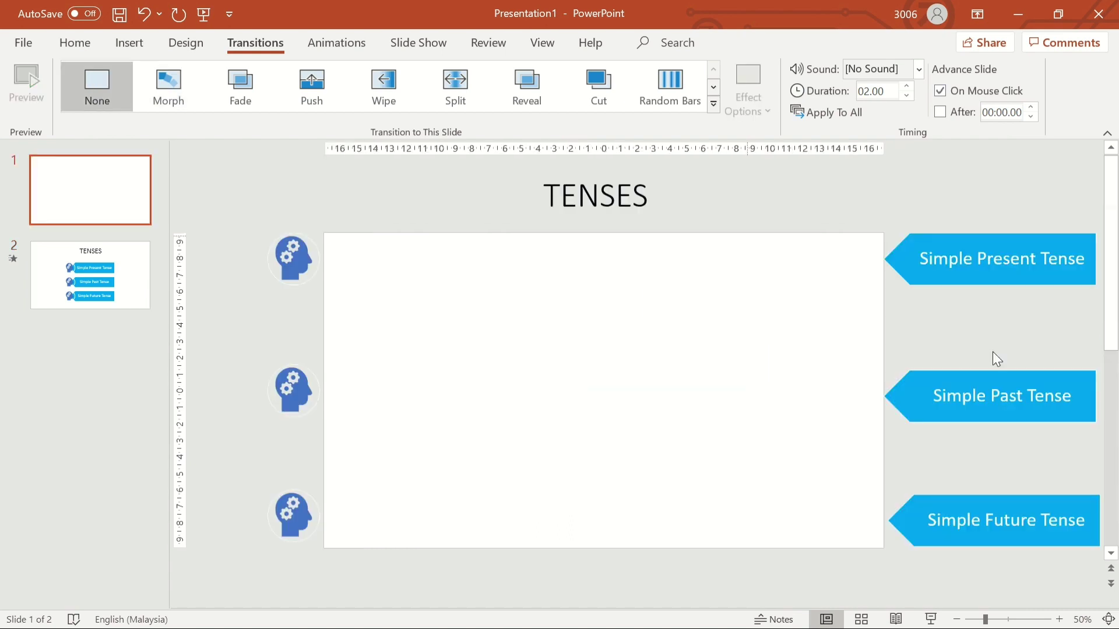
pyautogui.click(64, 256)
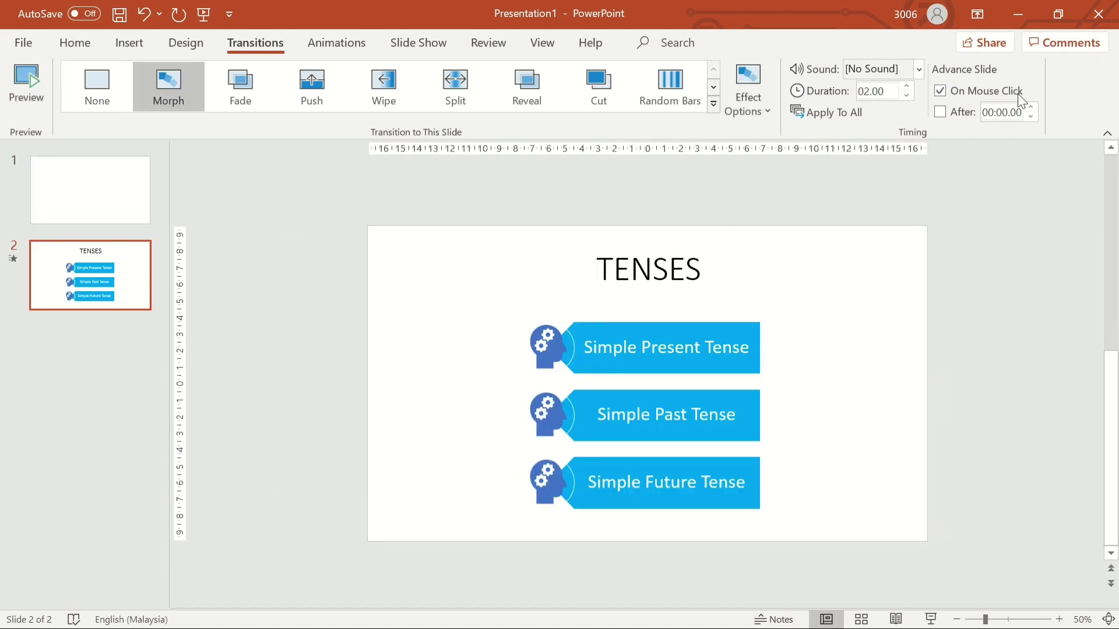
pyautogui.click(940, 111)
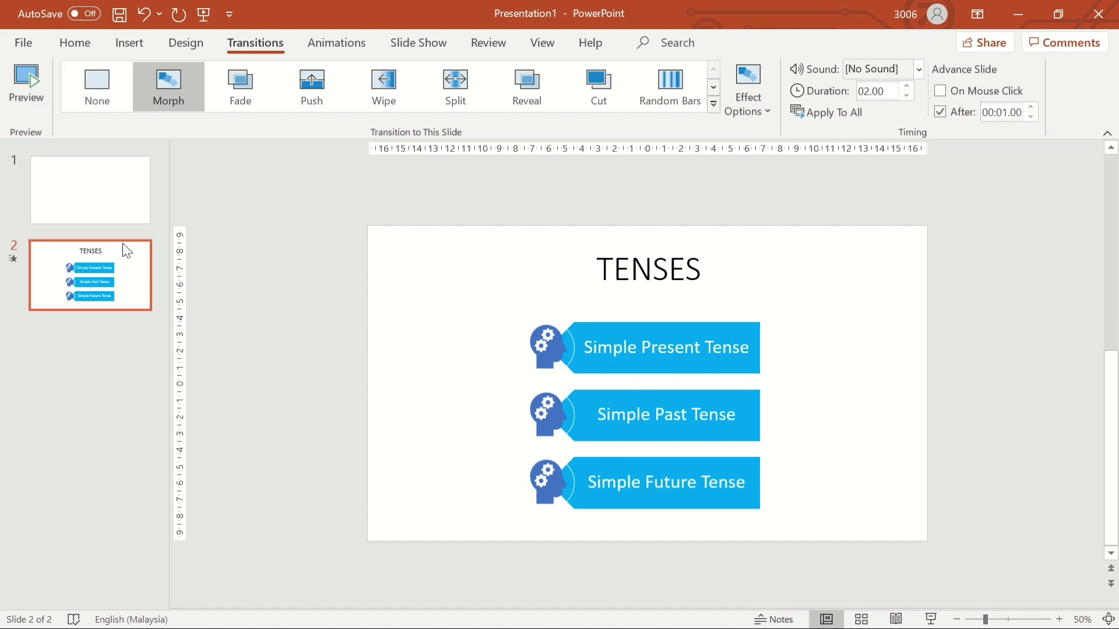
pyautogui.click(95, 197)
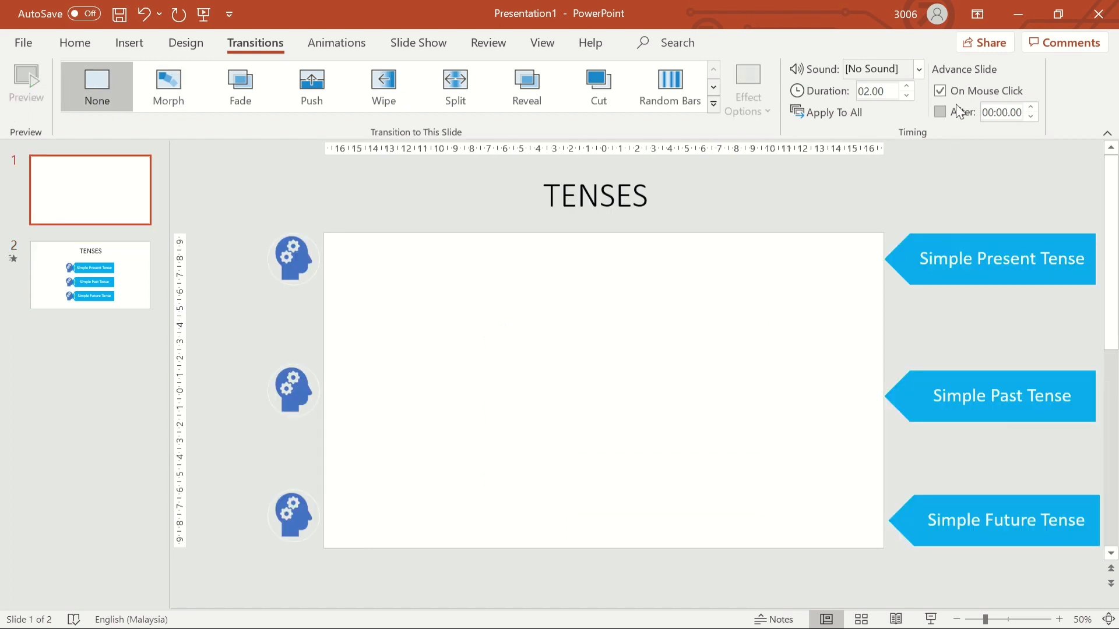
pyautogui.click(939, 111)
pyautogui.click(940, 90)
pyautogui.click(1031, 108)
# Play the slide show from the start, then end it from the options menu
pyautogui.click(930, 619)
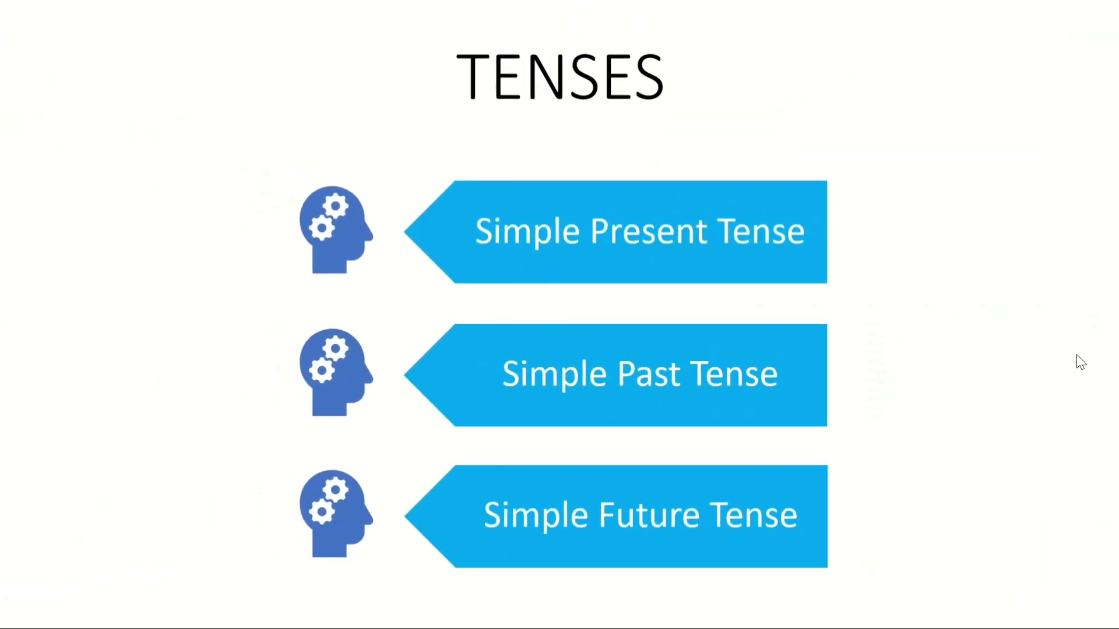
pyautogui.click(550, 594)
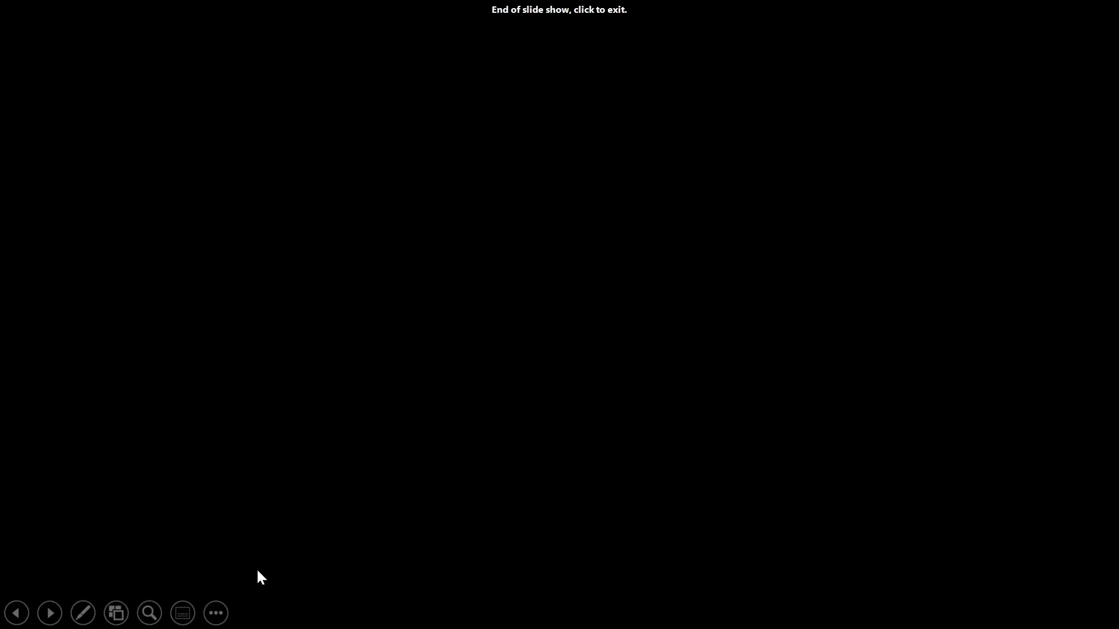
pyautogui.click(213, 617)
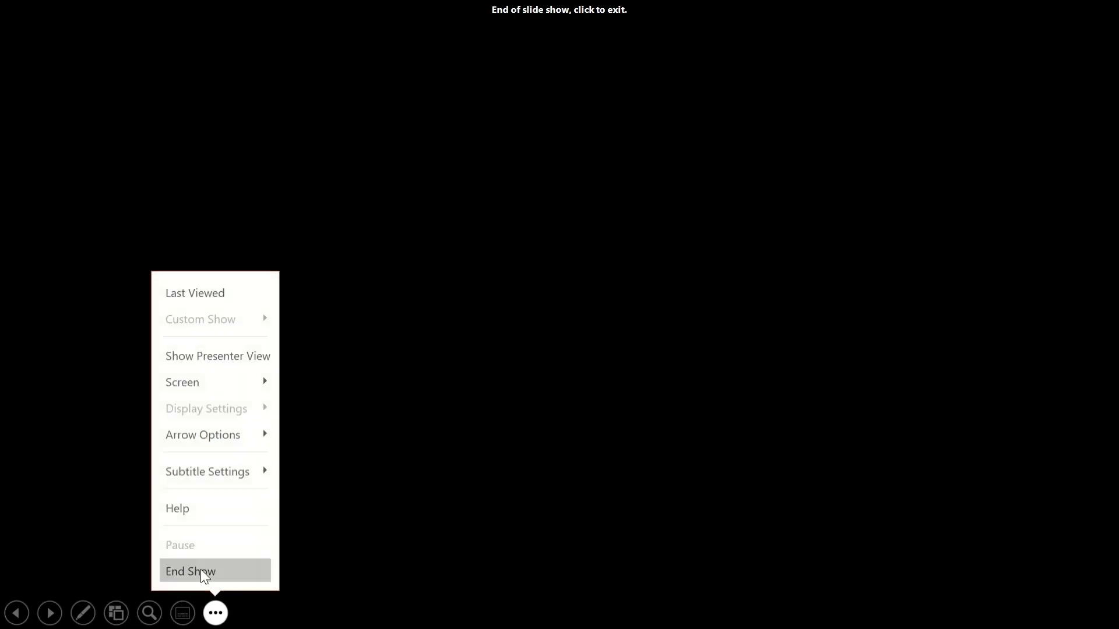
pyautogui.click(209, 572)
# Replay the show from slide 1 and end it, returning to the editor
pyautogui.click(79, 189)
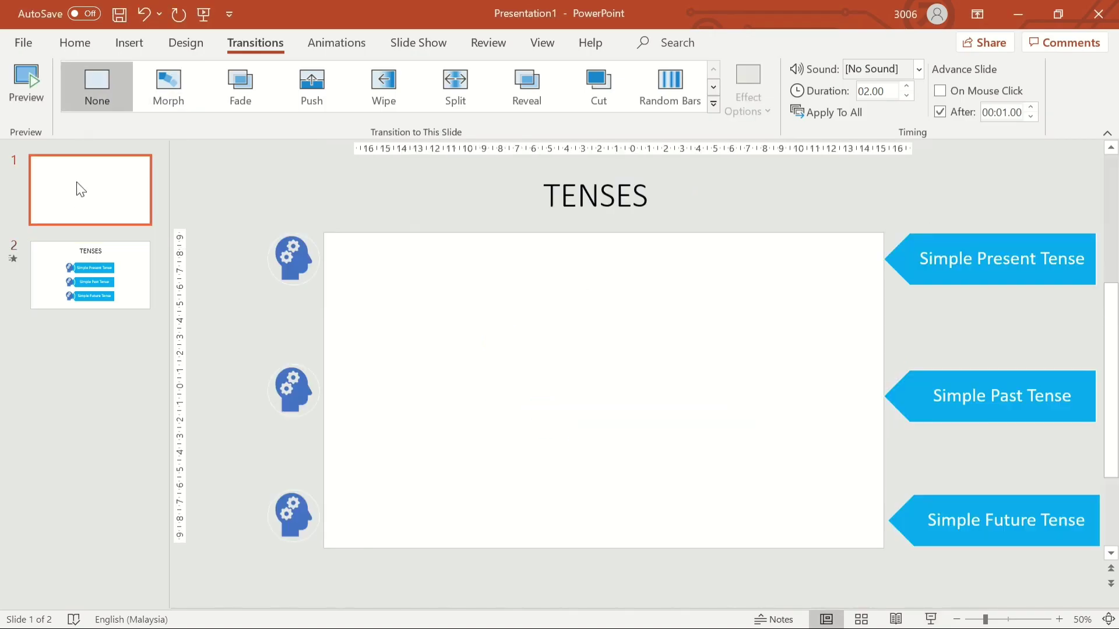
pyautogui.click(938, 622)
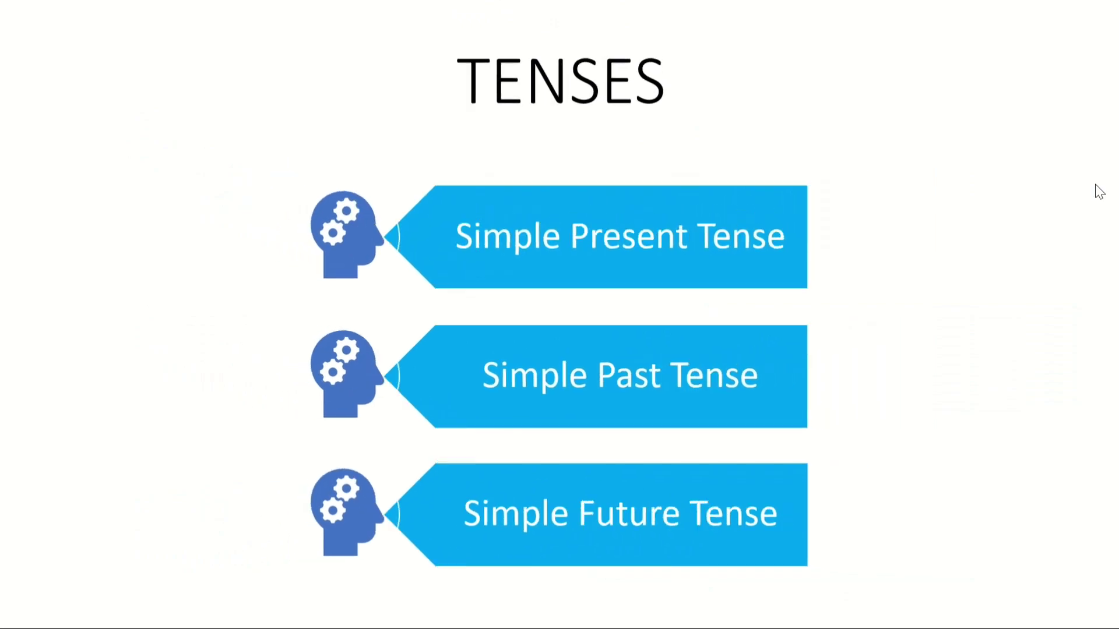
pyautogui.click(216, 613)
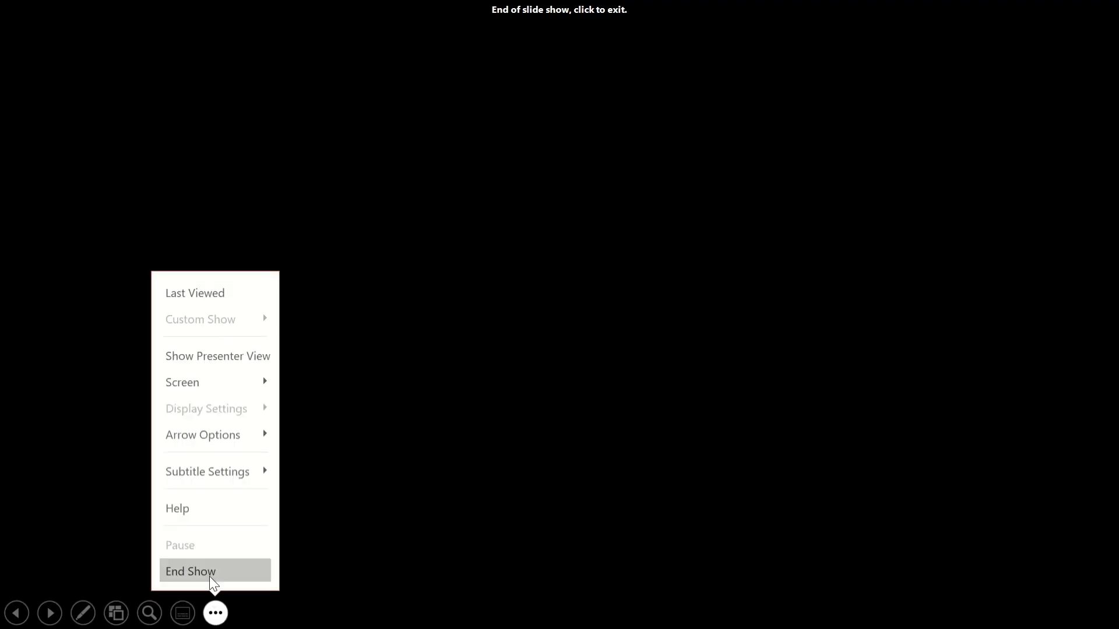
pyautogui.click(208, 574)
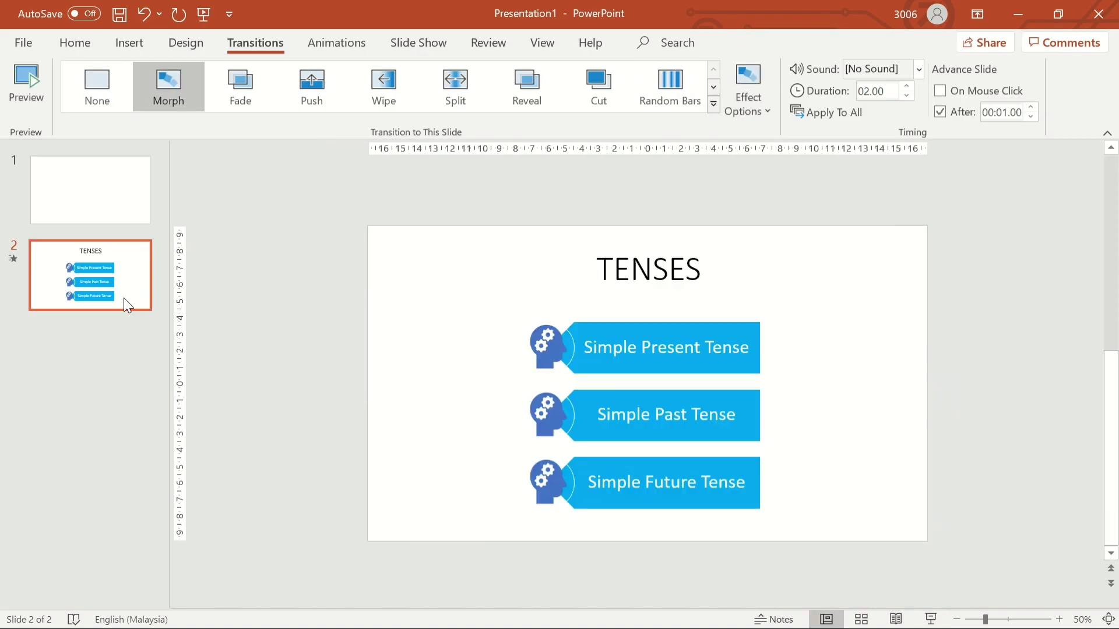